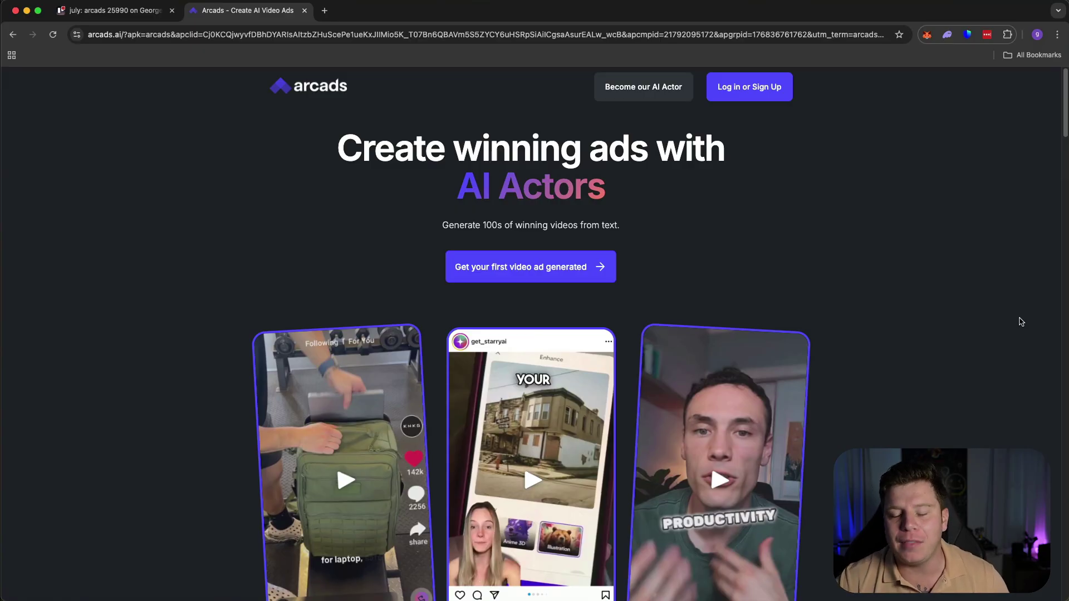
- Browse the landing page, play the middle and left hero sample ads, then return to the top
scroll(712, 434, "down", 1)
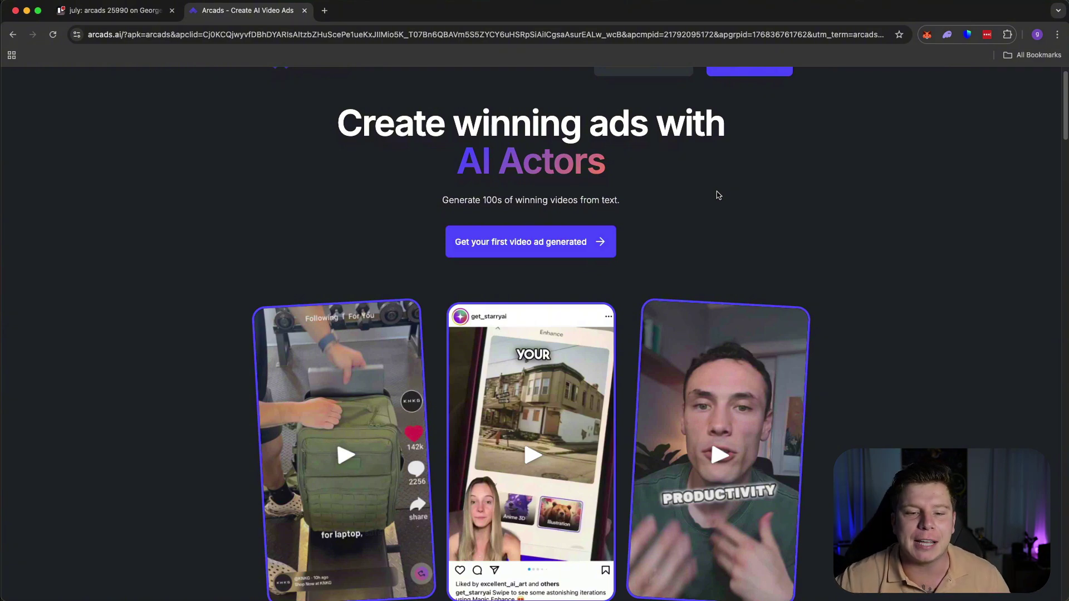
scroll(690, 237, "up", 2)
scroll(670, 238, "down", 3)
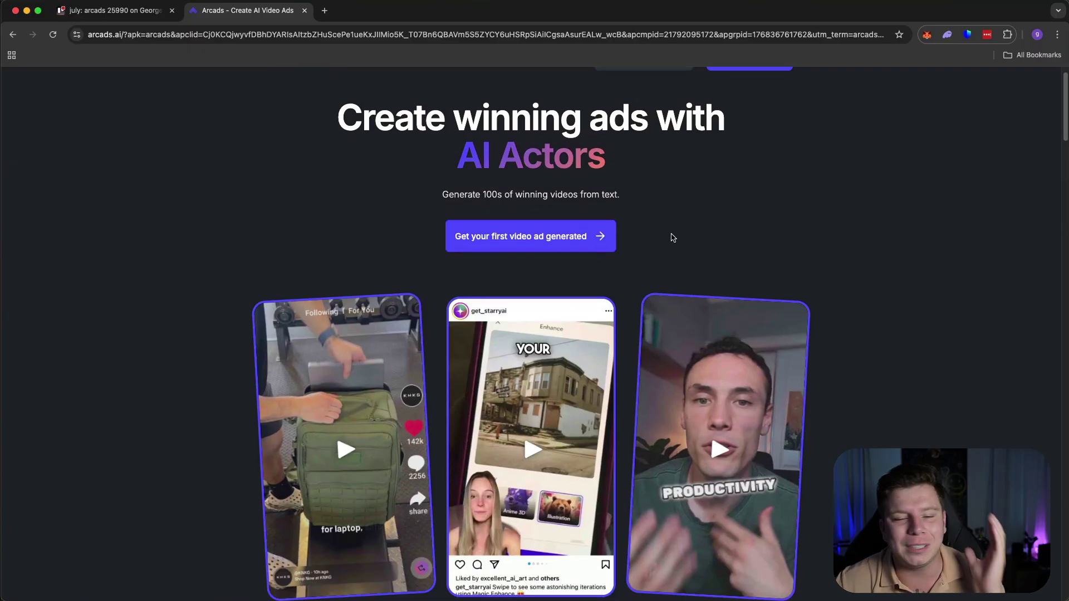
scroll(672, 239, "down", 15)
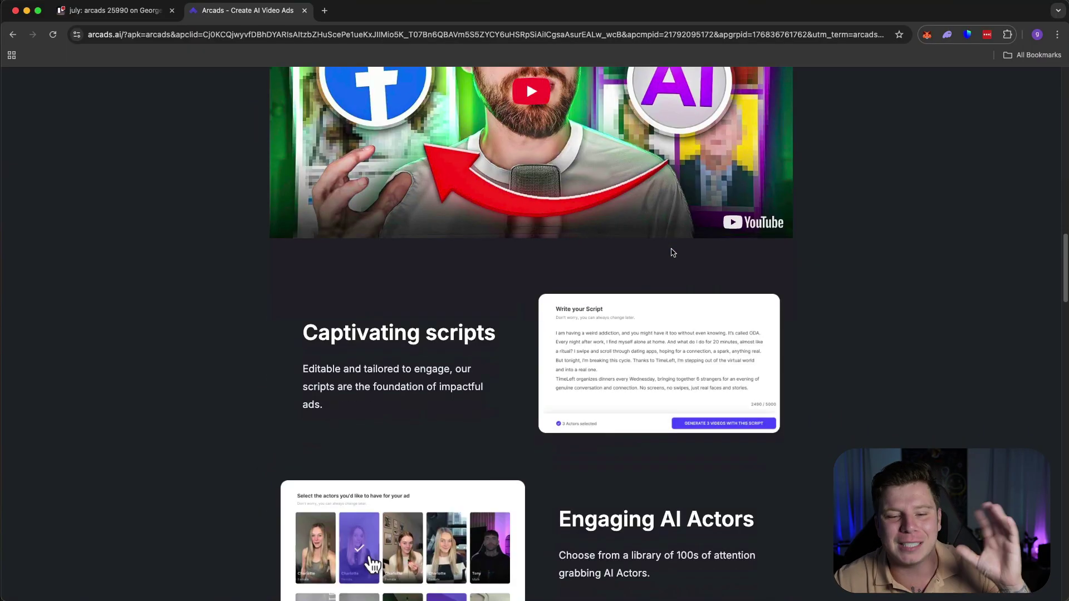
scroll(671, 252, "down", 7)
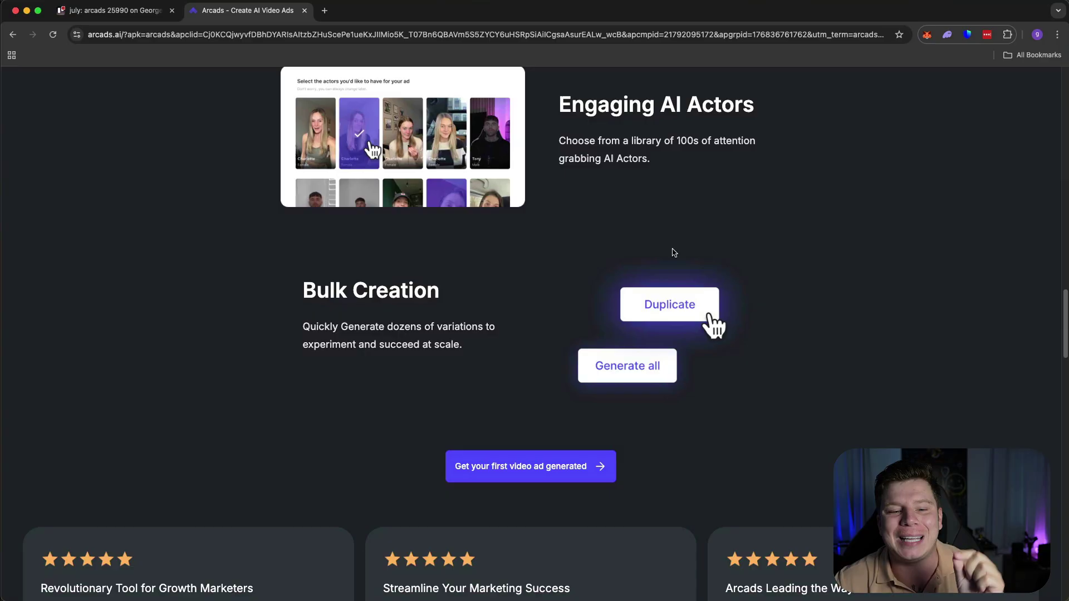
scroll(627, 356, "up", 20)
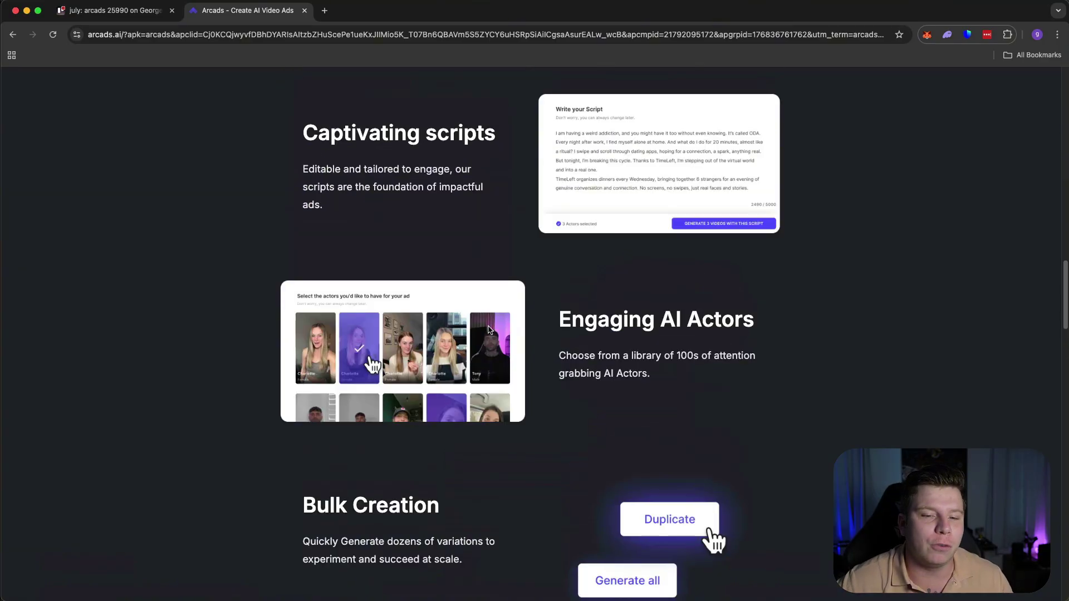
scroll(616, 332, "up", 3)
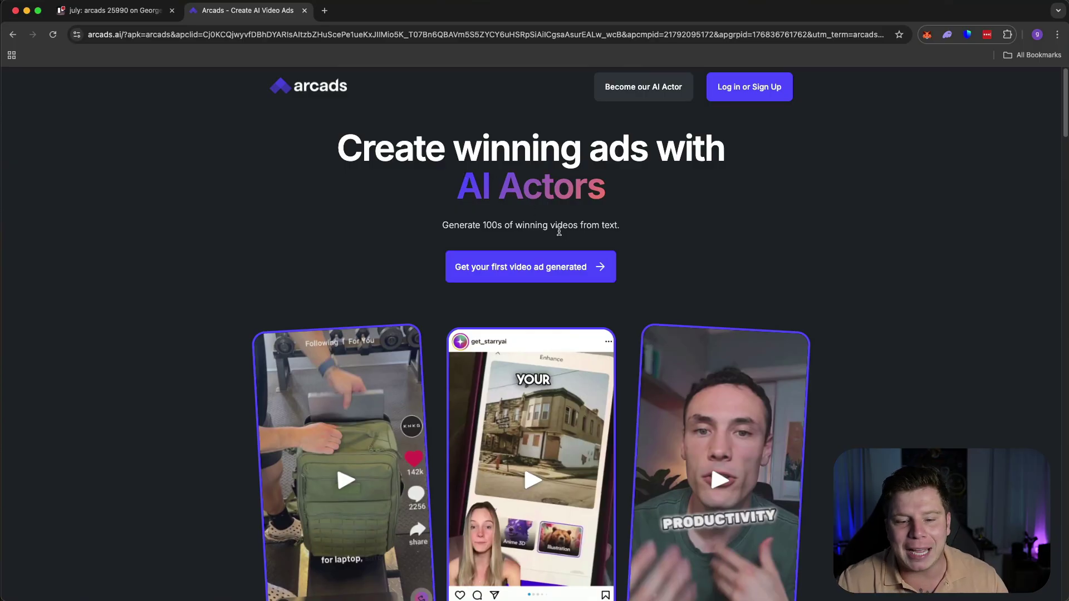
scroll(559, 227, "down", 3)
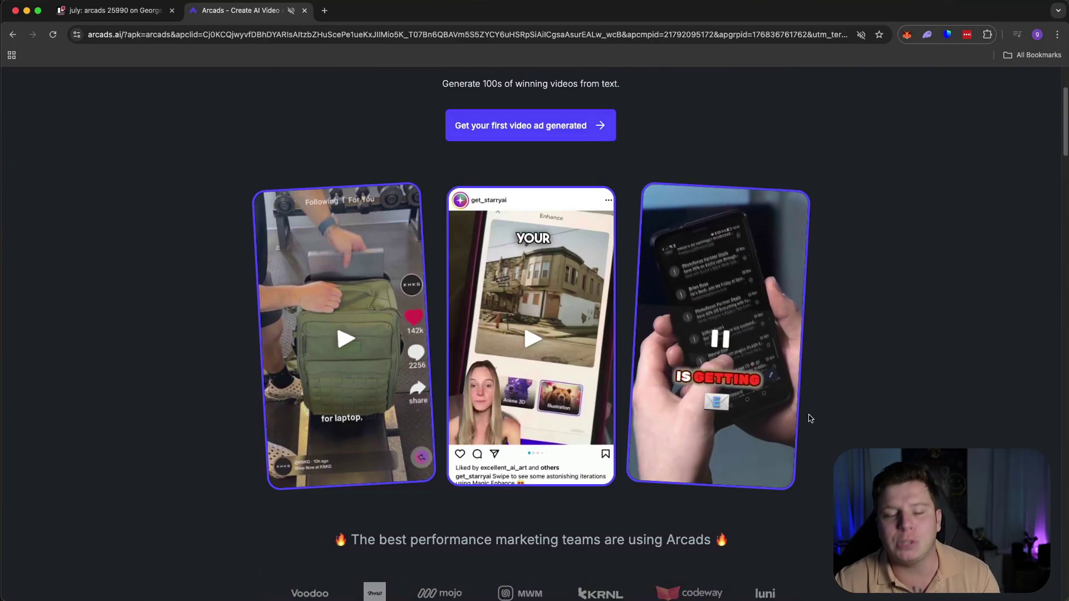
left_click(564, 357)
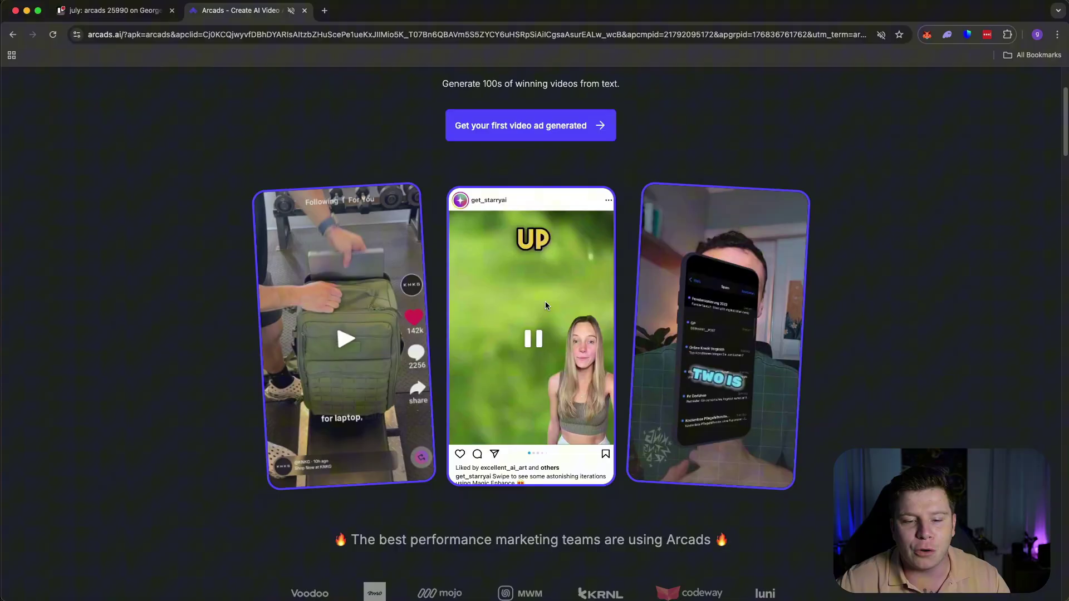
left_click(325, 304)
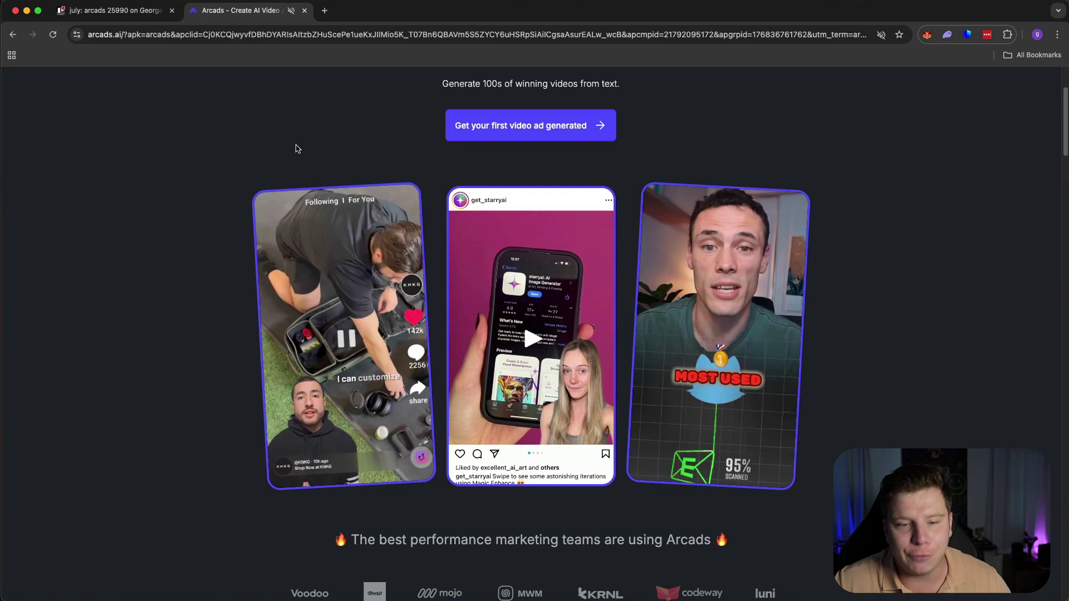
scroll(307, 142, "up", 3)
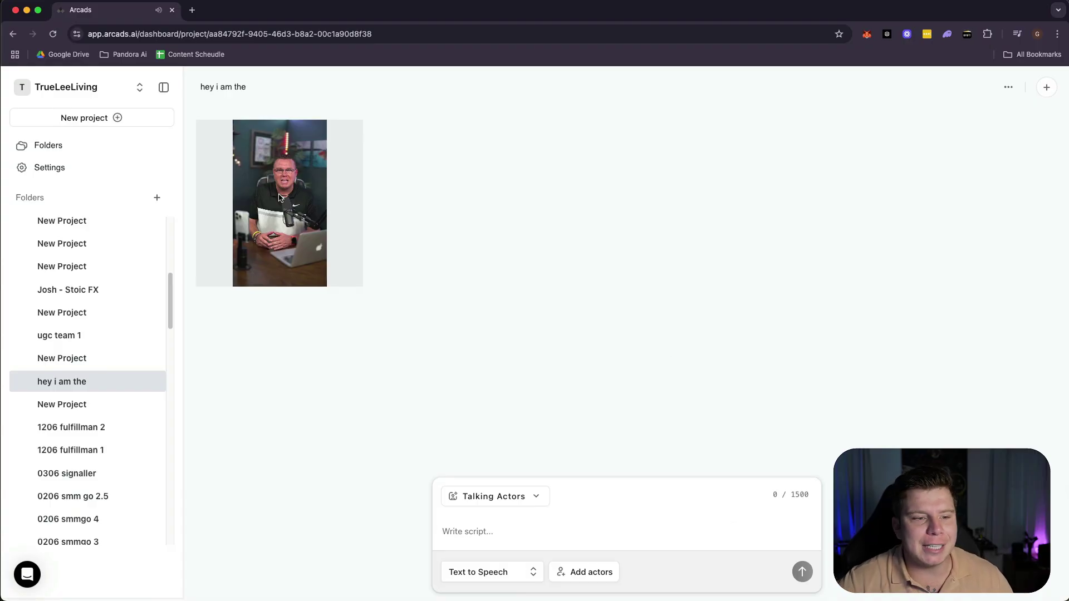
- Scroll the sidebar project list and expand the Talking Actors mode dropdown in the composer
scroll(89, 295, "down", 15)
scroll(89, 334, "down", 20)
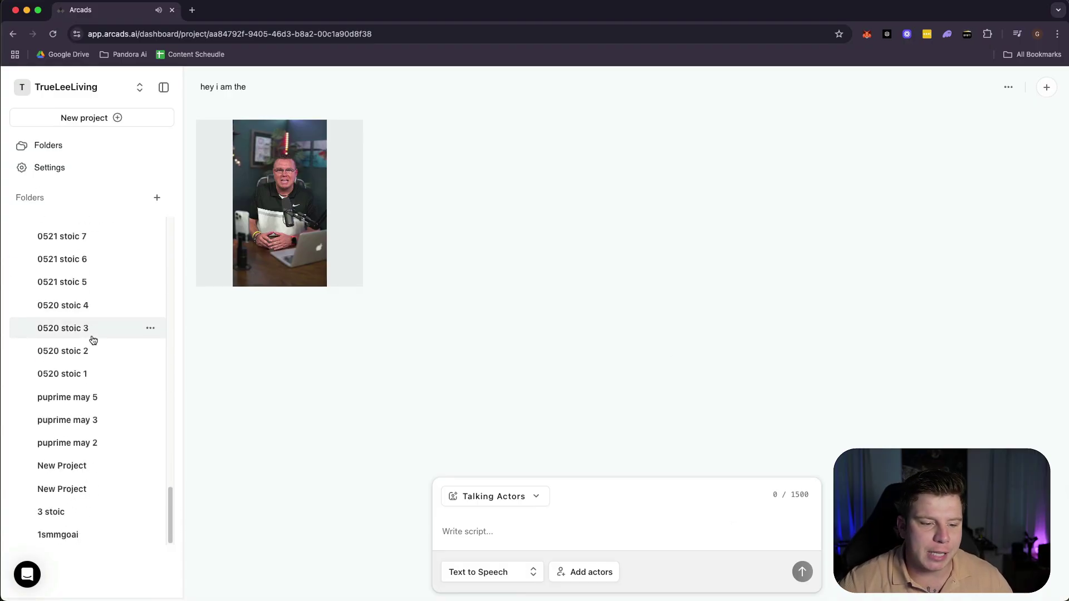
scroll(86, 383, "up", 20)
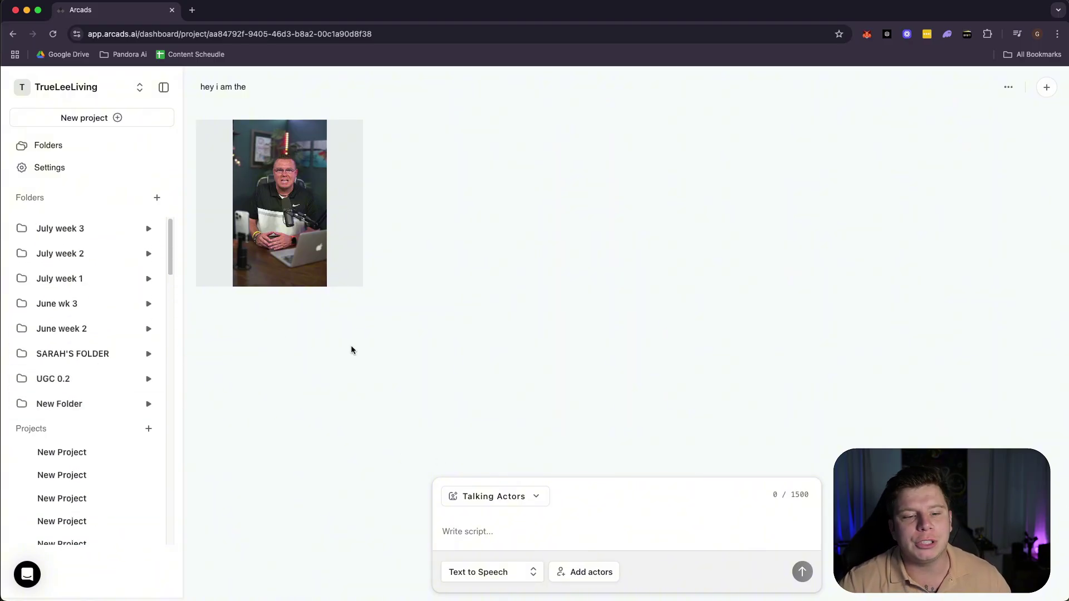
left_click(495, 495)
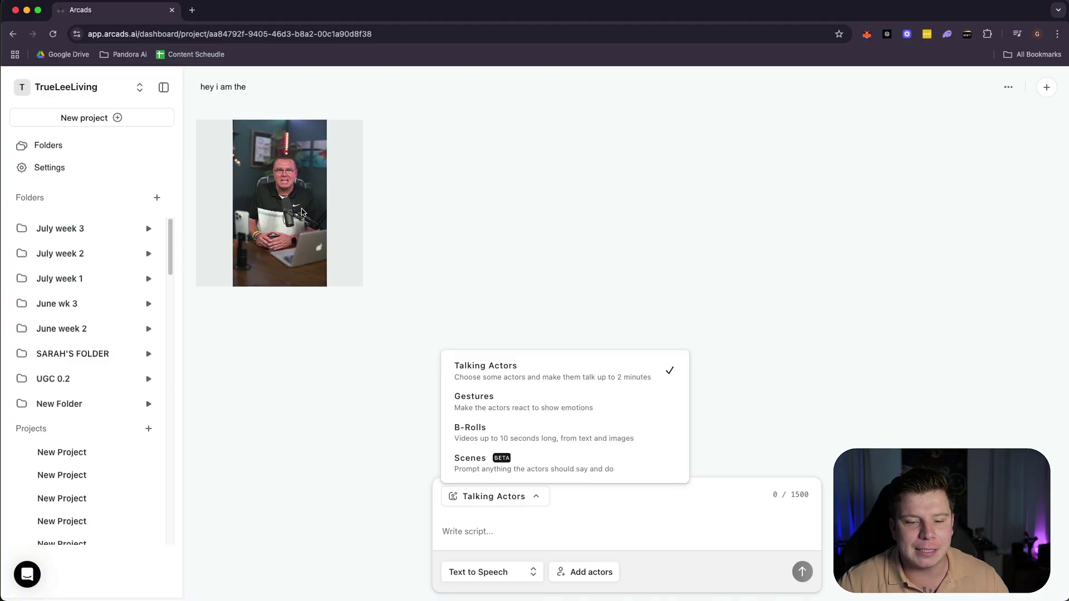
- Switch the composer to Scenes mode and write the dog's lava-mountain journey script
left_click(494, 468)
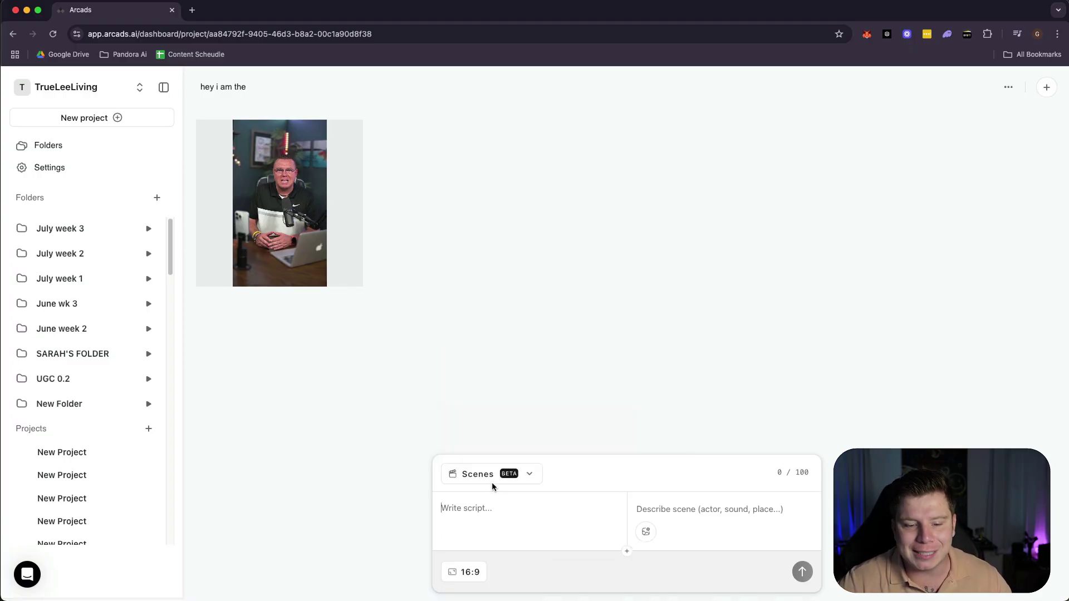
left_click(504, 511)
type("a")
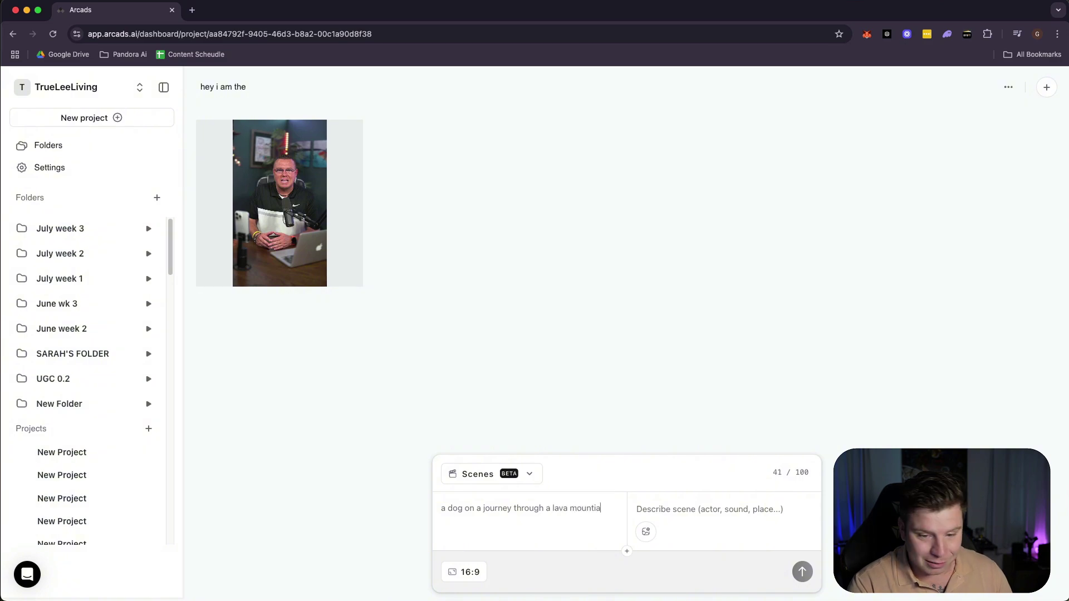
- Describe the scene as the dog's misty journey to find the mountain
left_click(656, 508)
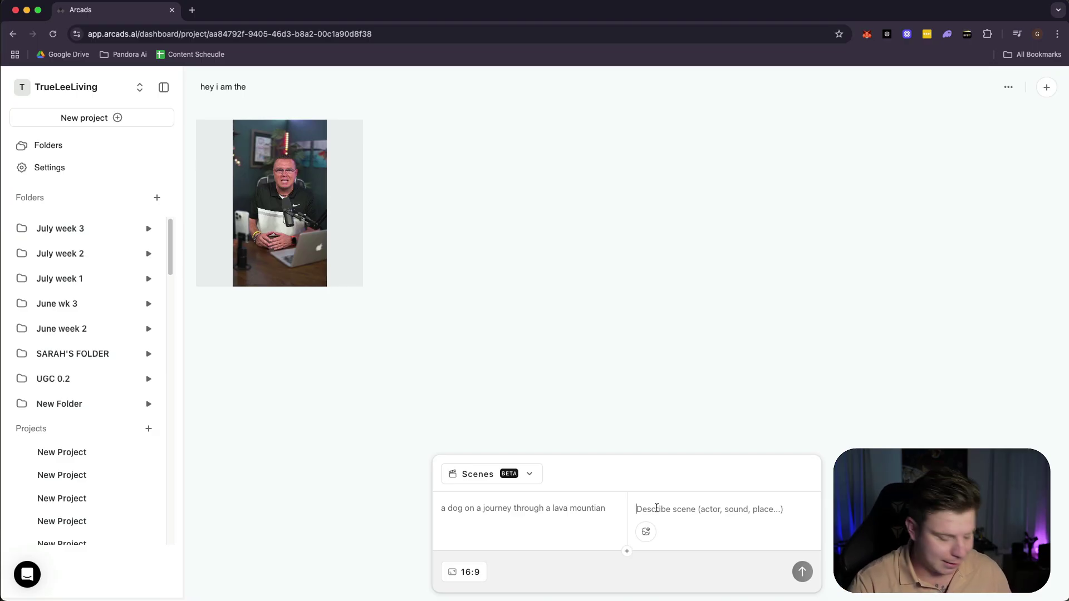
type("its misty wityh lava fumes the")
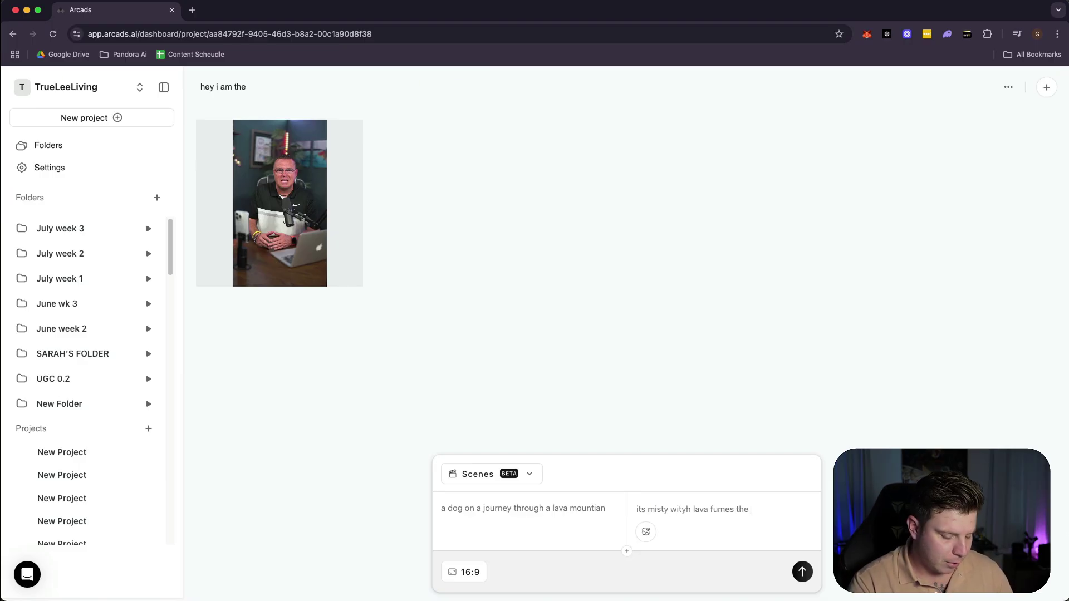
type("to find its way through to the")
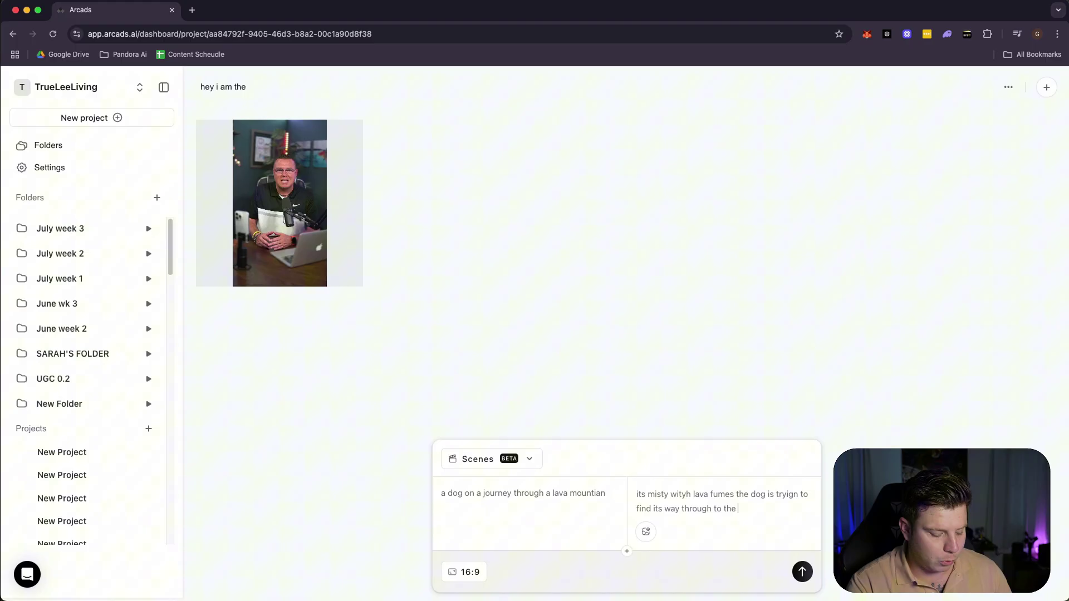
type("f the moutnain")
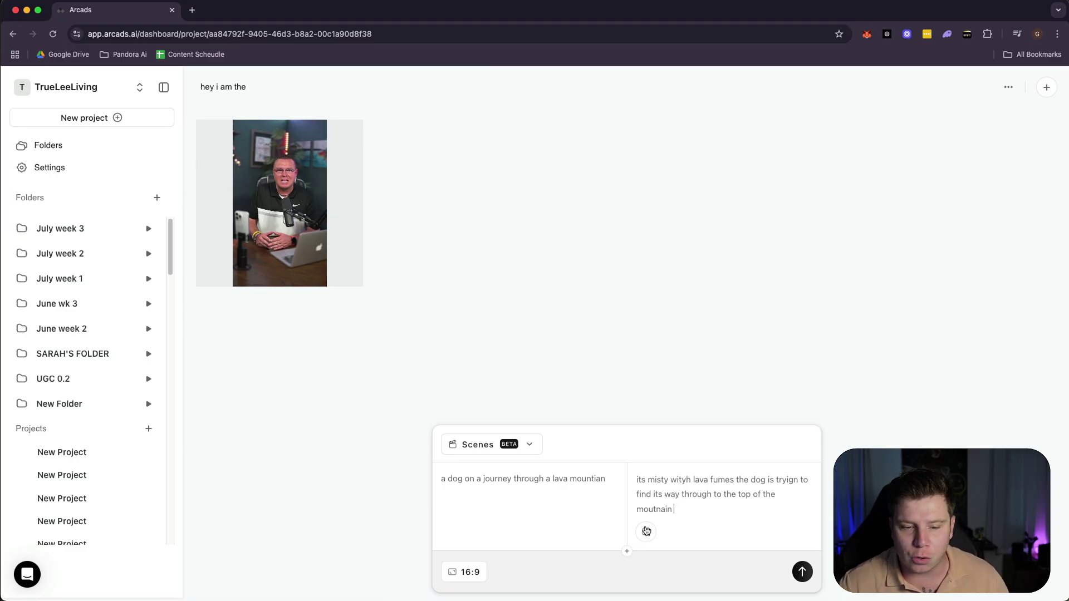
- Submit the lava-mountain dog scene, tick Don't show this again, and confirm Generate scene
left_click(802, 572)
left_click_drag(376, 286, 487, 295)
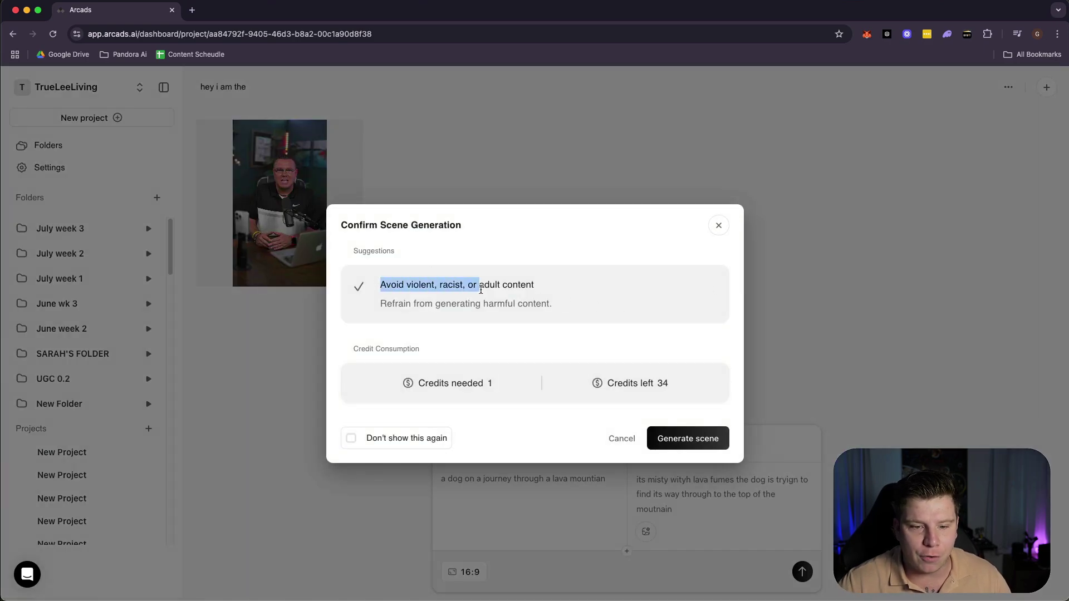
left_click(488, 296)
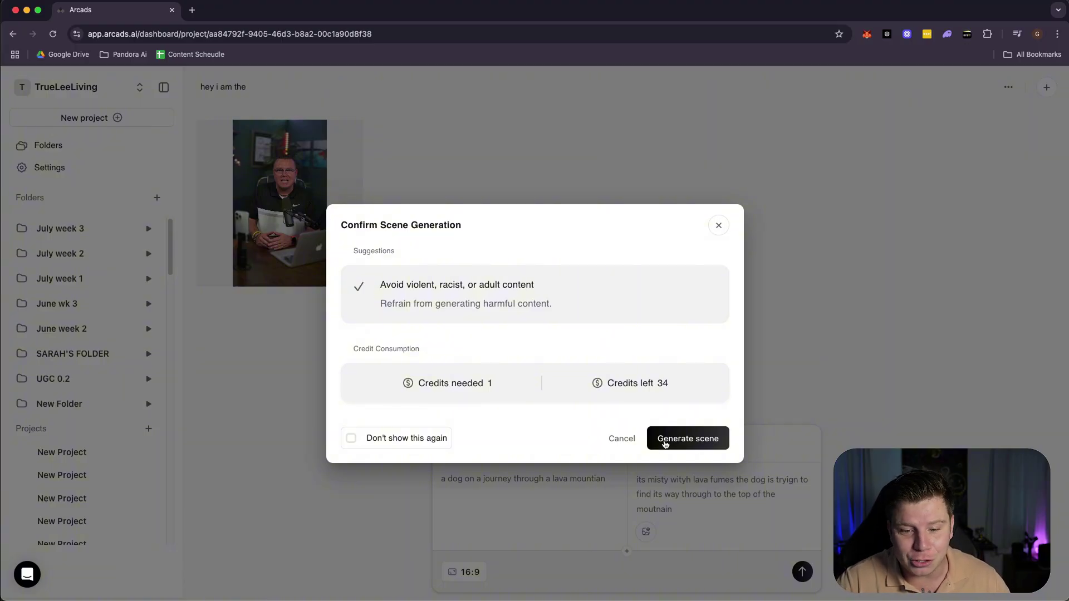
left_click_drag(467, 384, 546, 381)
left_click(633, 379)
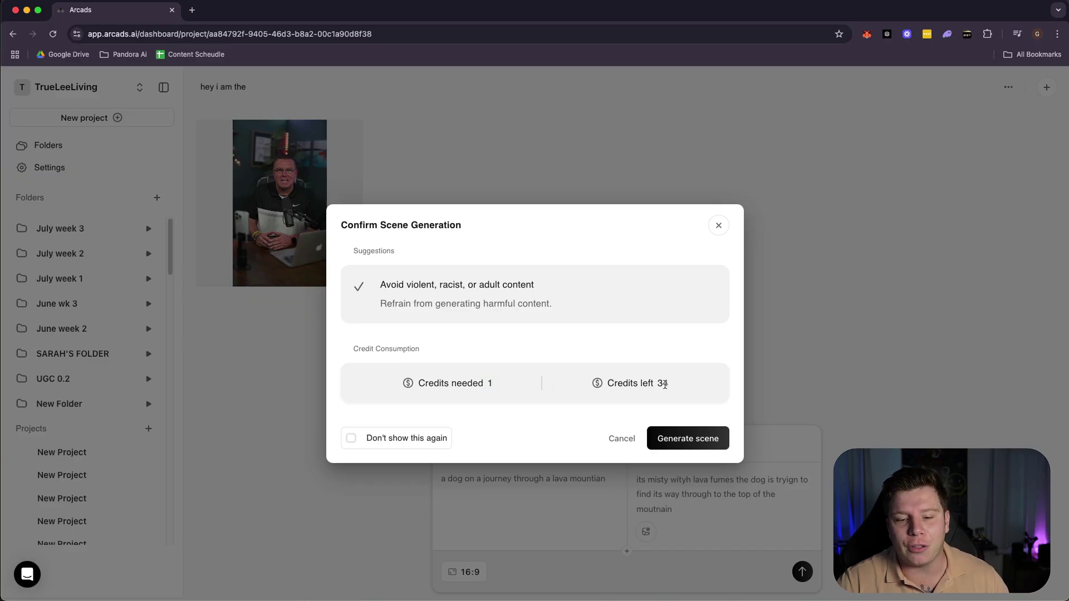
left_click(351, 439)
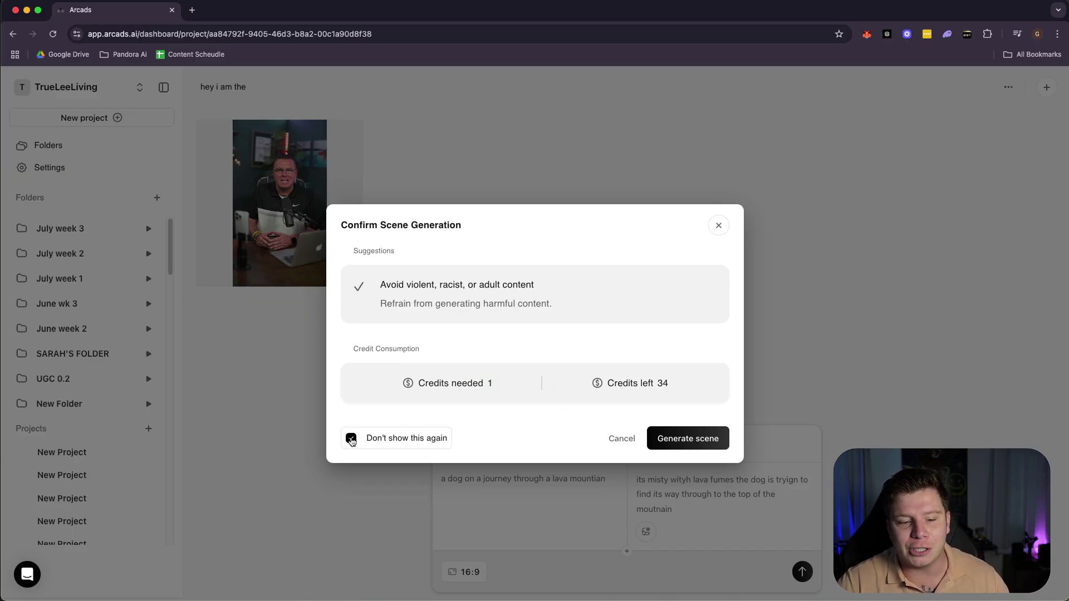
left_click(686, 440)
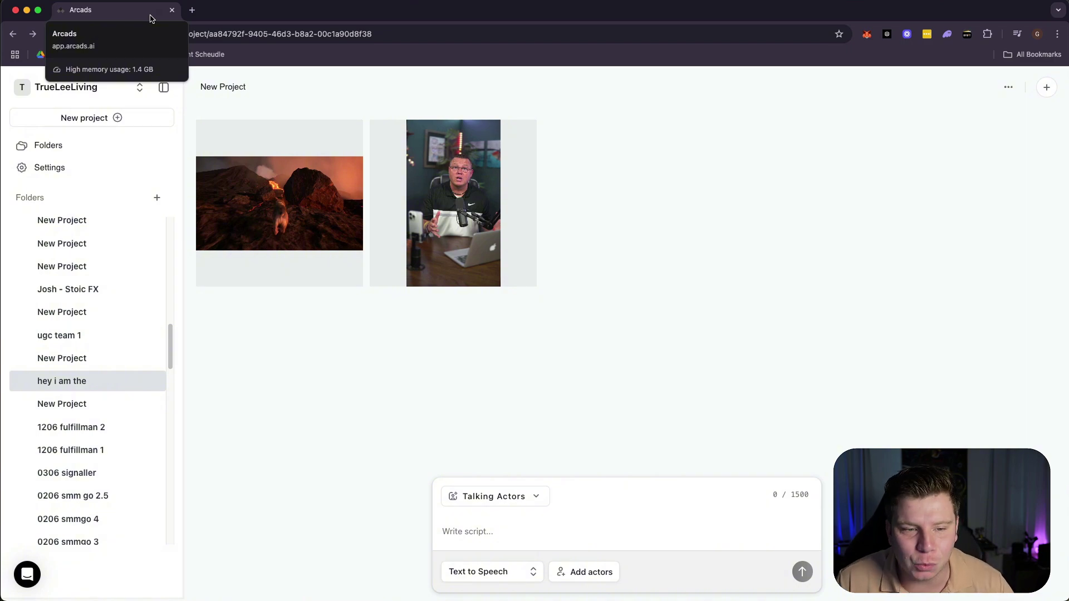
- Mute the site and play the generated lava-mountain dog video in its preview
right_click(159, 18)
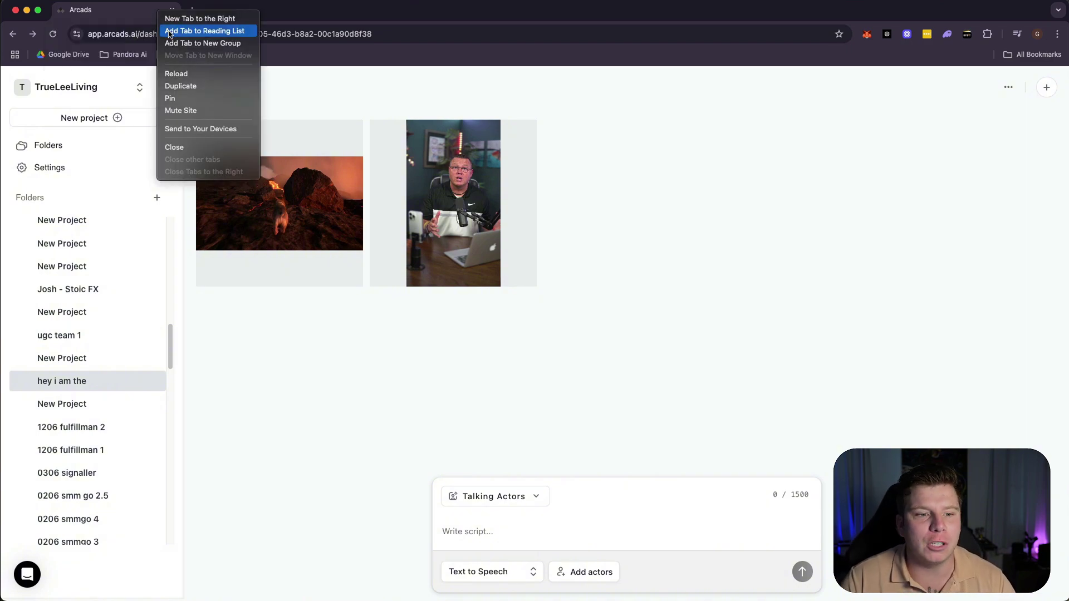
left_click(183, 110)
left_click(267, 202)
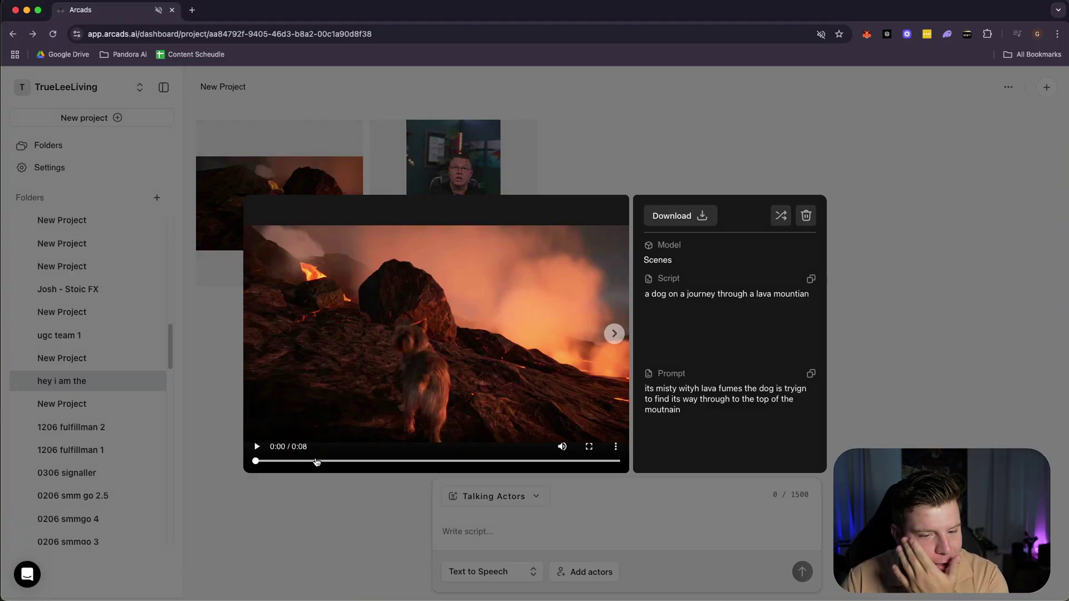
left_click(257, 447)
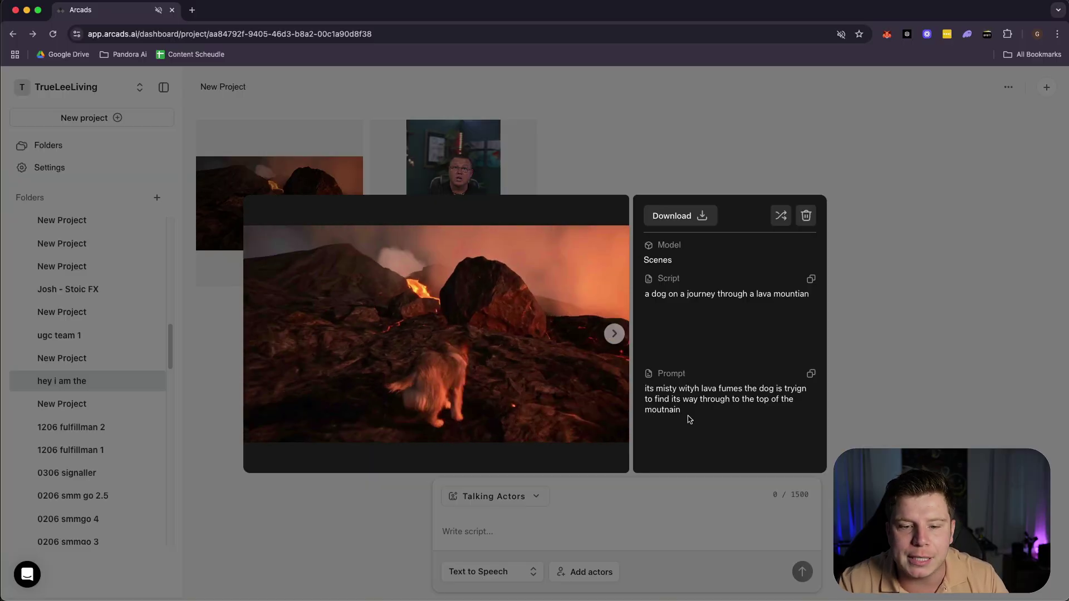
- Highlight the word 'misty' in the video's prompt text while it plays
left_click_drag(652, 389, 675, 393)
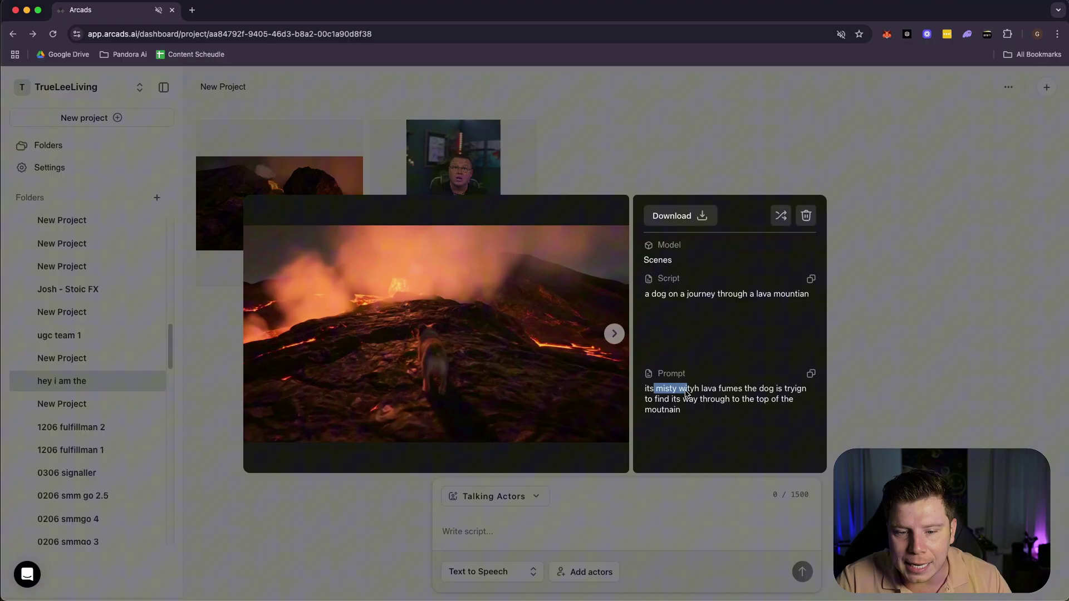
left_click_drag(686, 393, 693, 399)
left_click(693, 399)
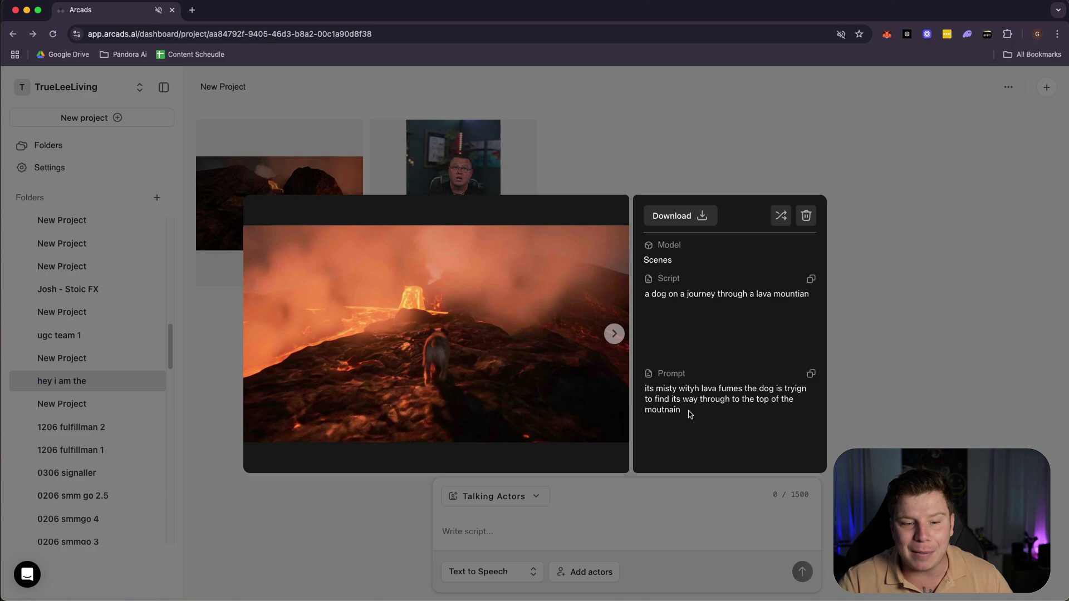
mouse_move(462, 381)
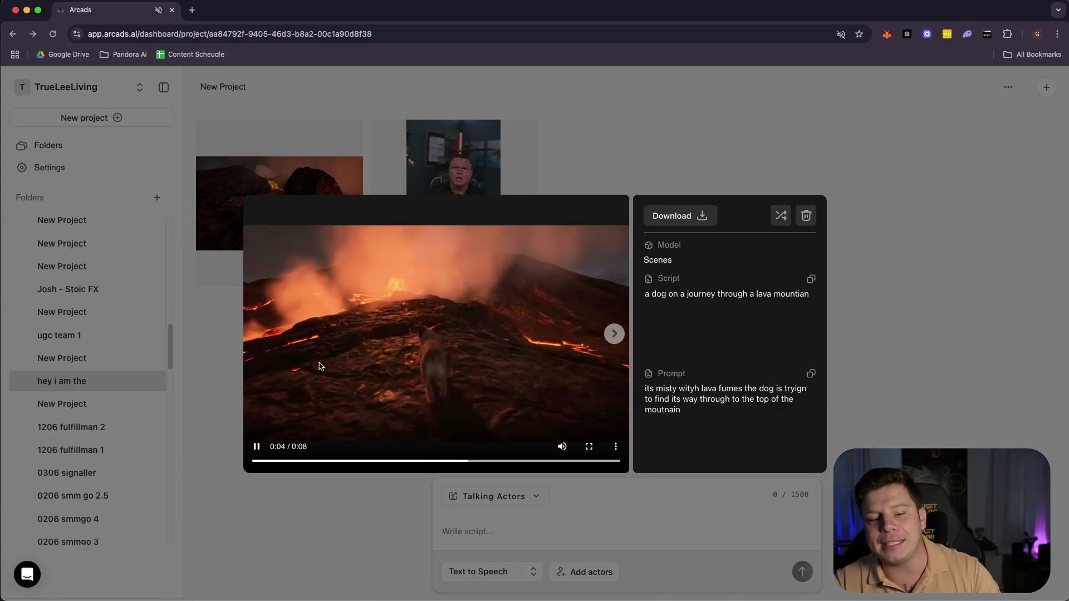
- Unmute the Arcads site from the browser tab menu and pause the lava dog video
right_click(120, 12)
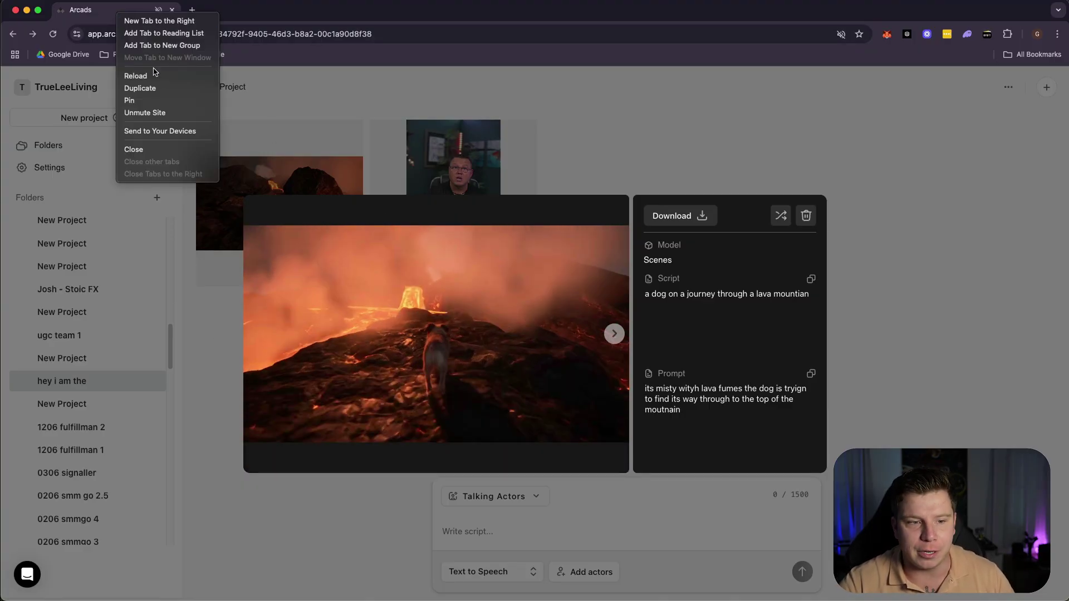
left_click(145, 113)
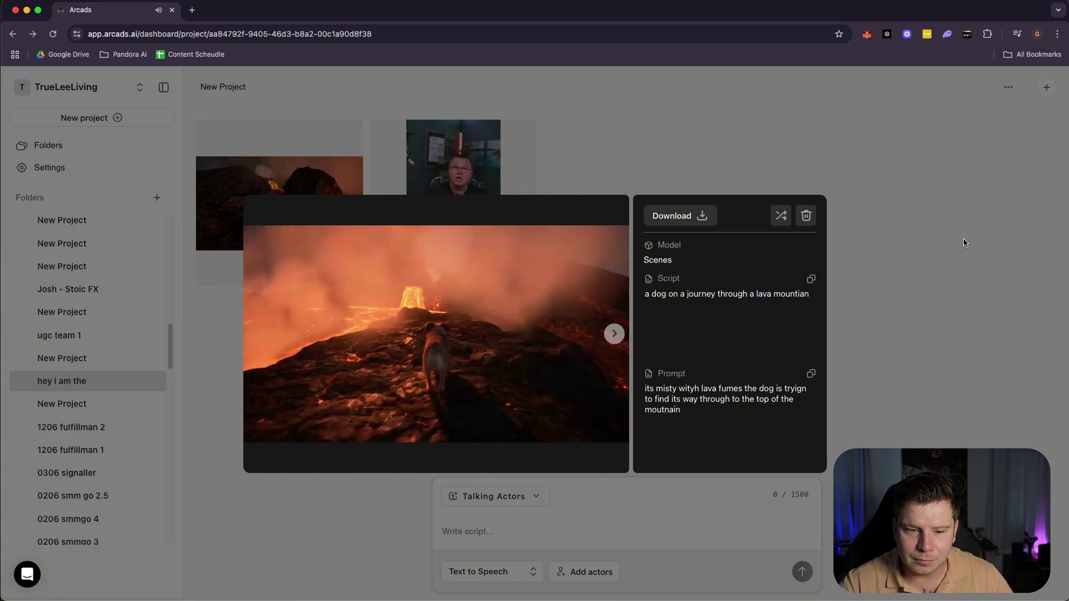
mouse_move(428, 324)
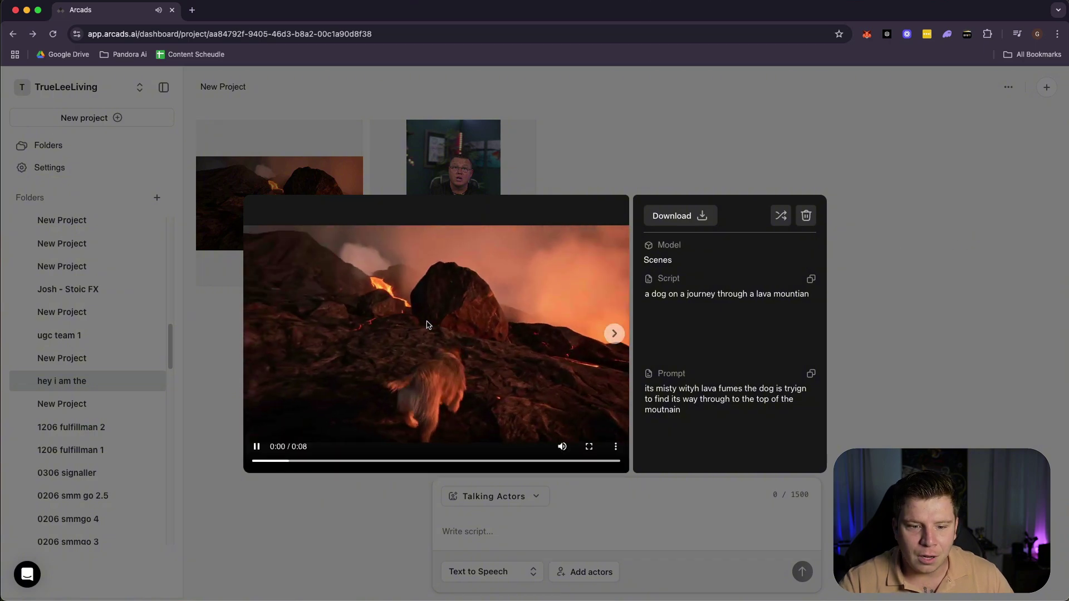
left_click(256, 446)
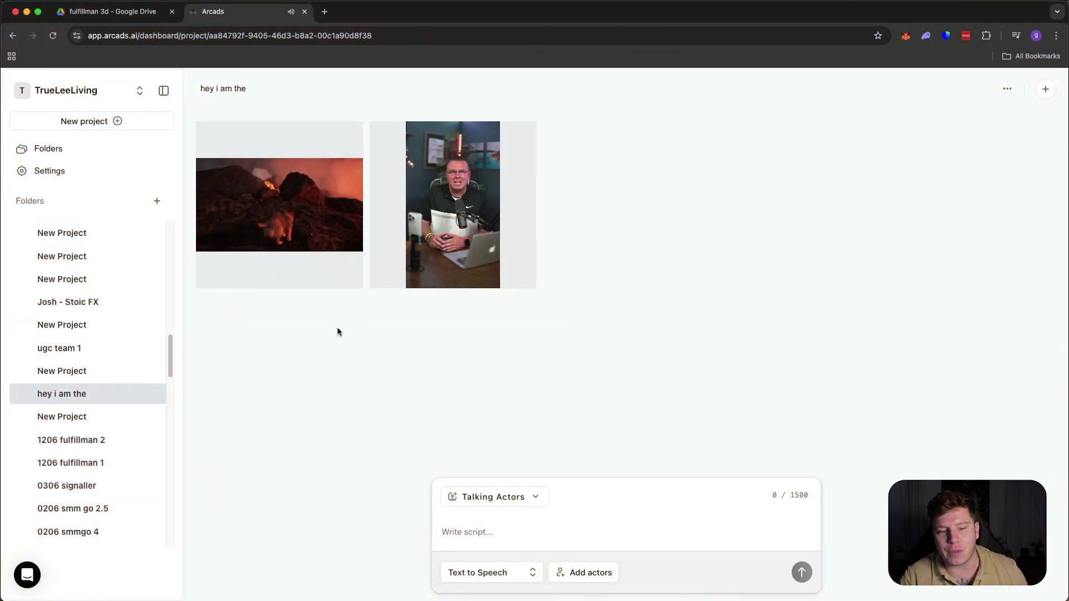
- Switch to Scenes and write the Olympics dog script cheering team Britain in an English accent
left_click(501, 504)
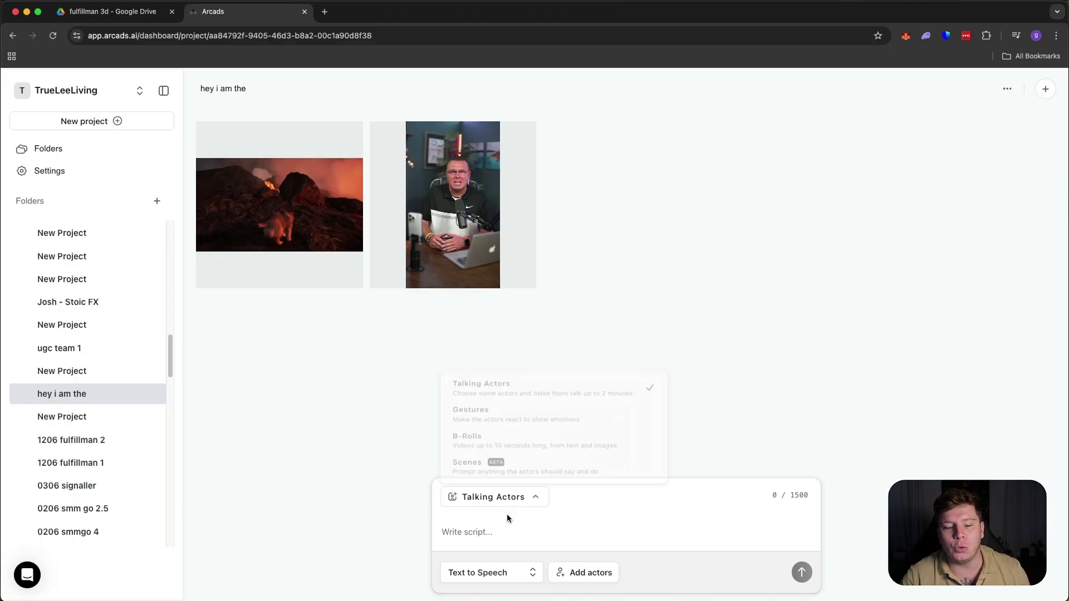
left_click(506, 471)
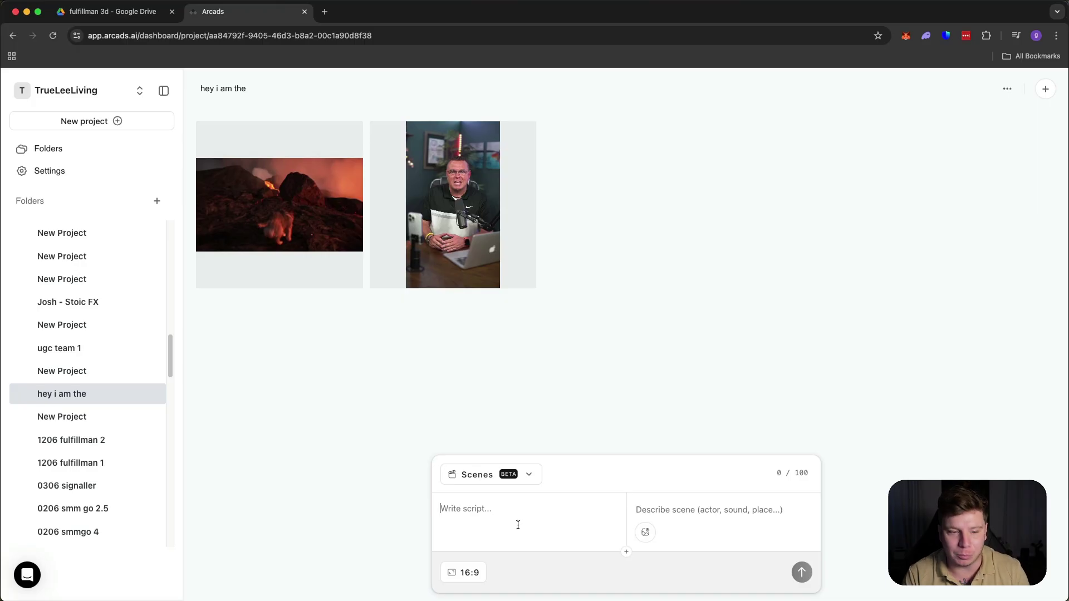
type("a dog speaking into a microphone at the olympics")
type("the do")
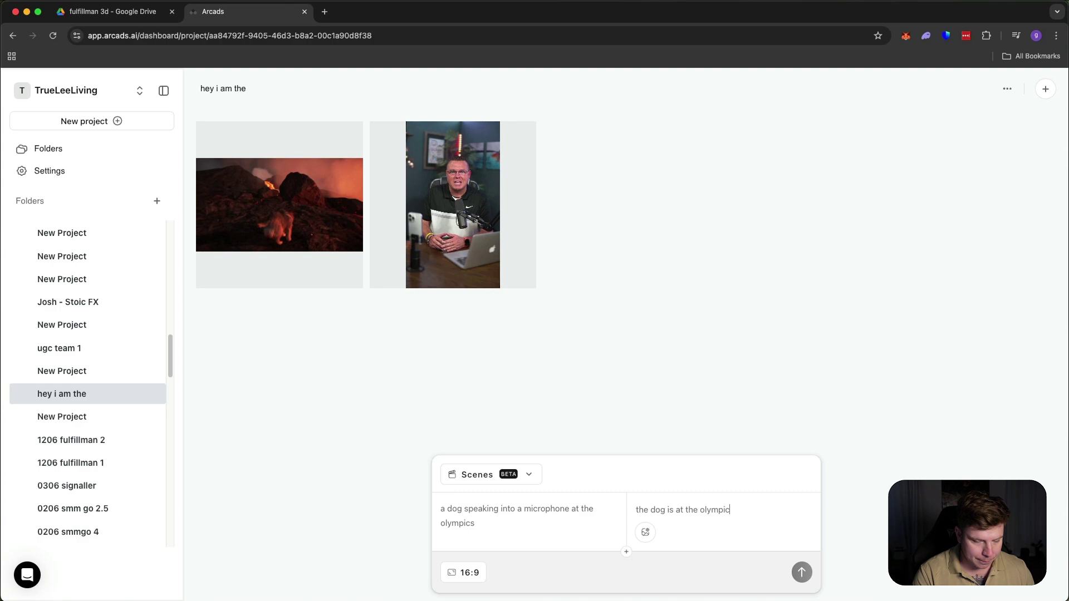
type("g is at the olympics and is")
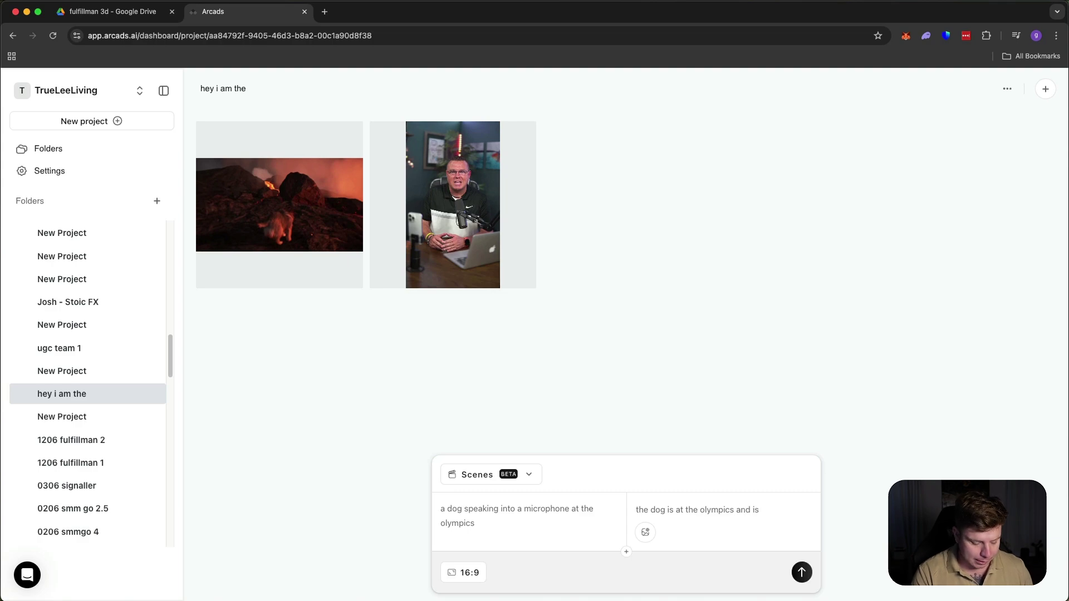
type(" cheering on team britian the dog is speakign in")
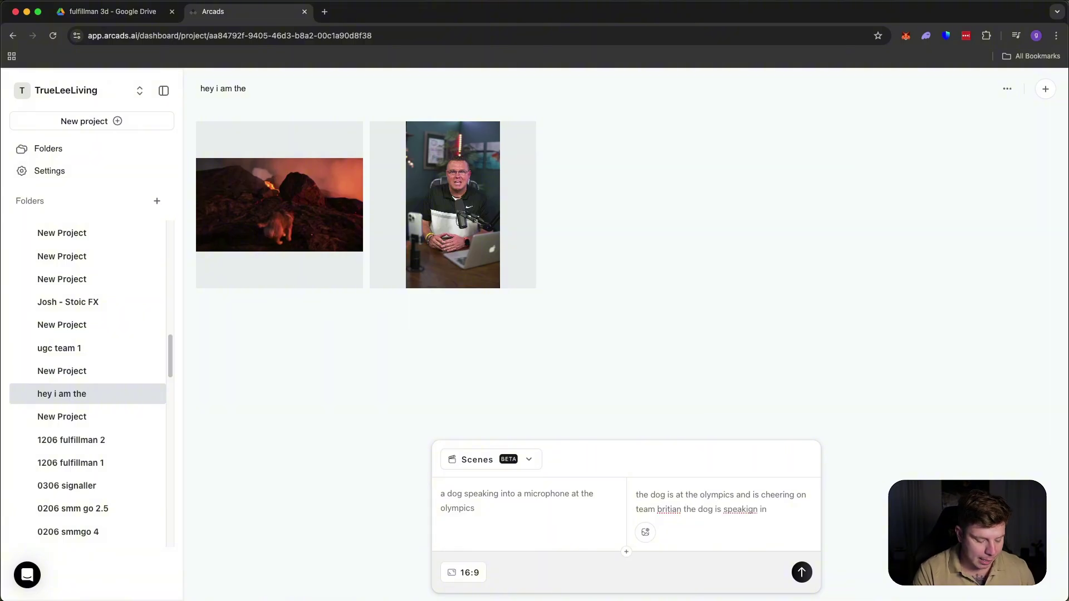
type("h accent")
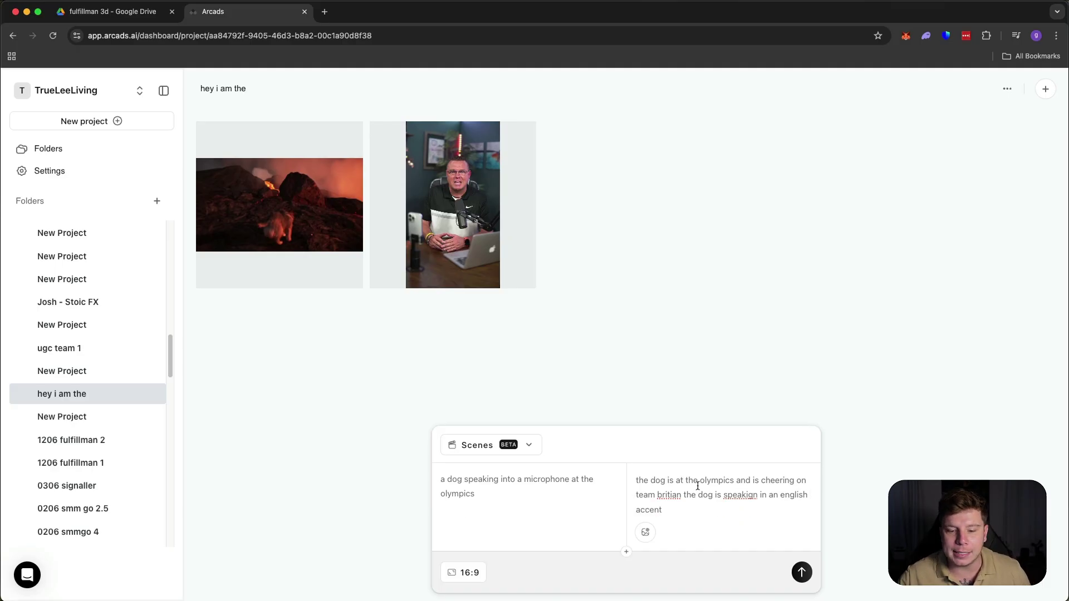
- Correct 'britan' to Britain and 'speakign' to speaking, then submit the scene
right_click(672, 491)
left_click(699, 456)
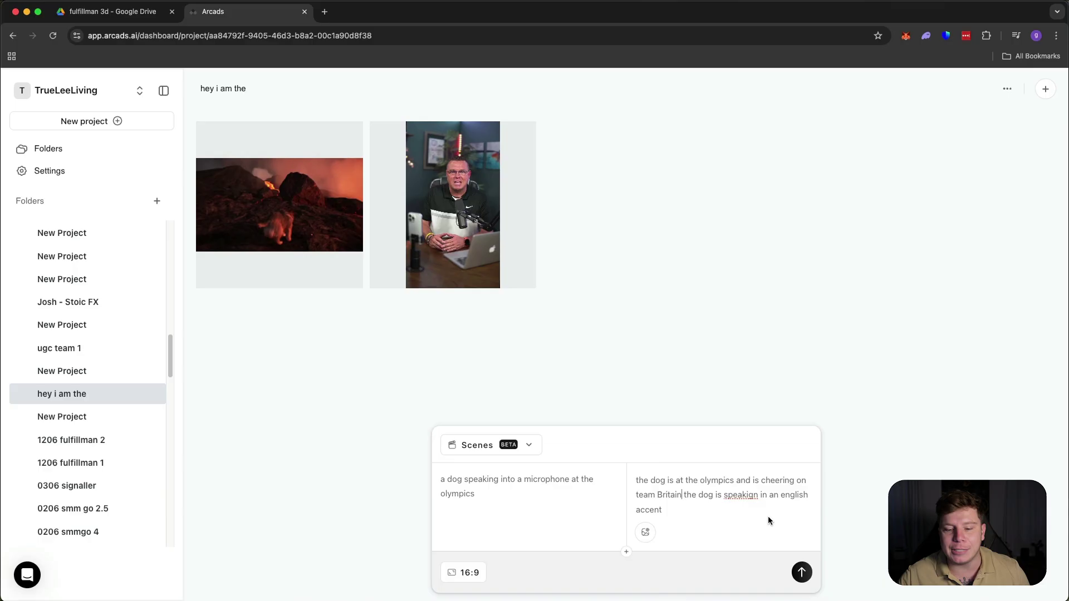
right_click(752, 495)
left_click(769, 458)
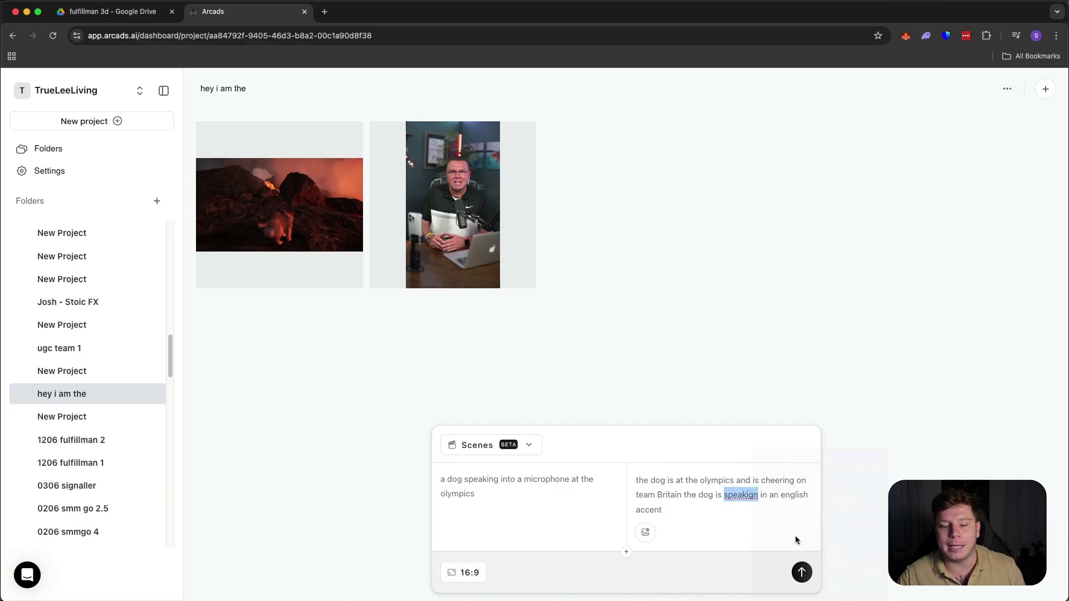
left_click(801, 573)
- Confirm Generate scene, then play the Olympics podium dog clip and pause it at 0:01
left_click(677, 442)
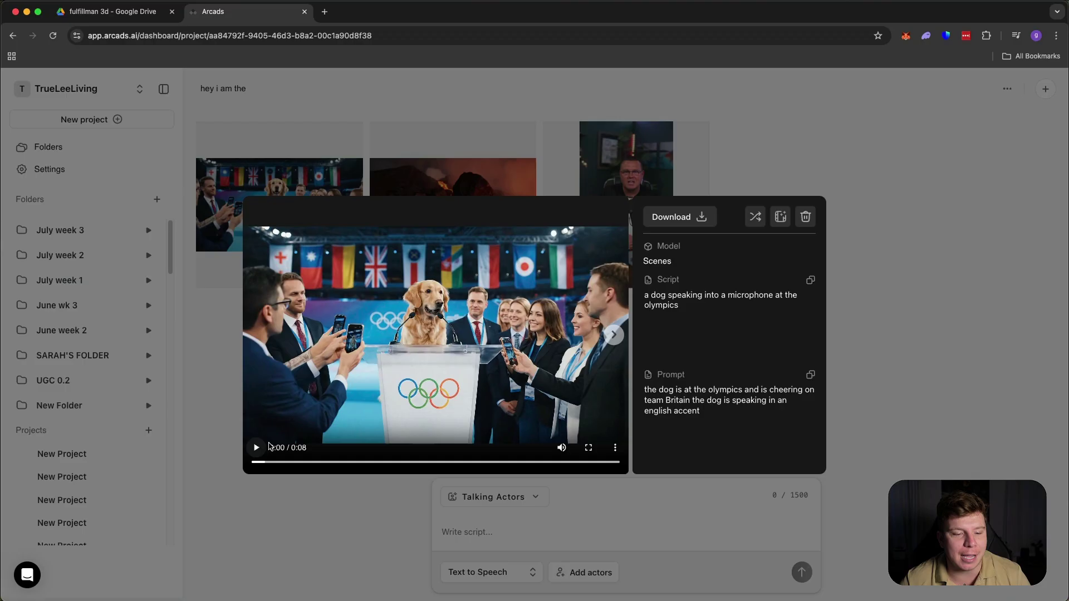
left_click(259, 447)
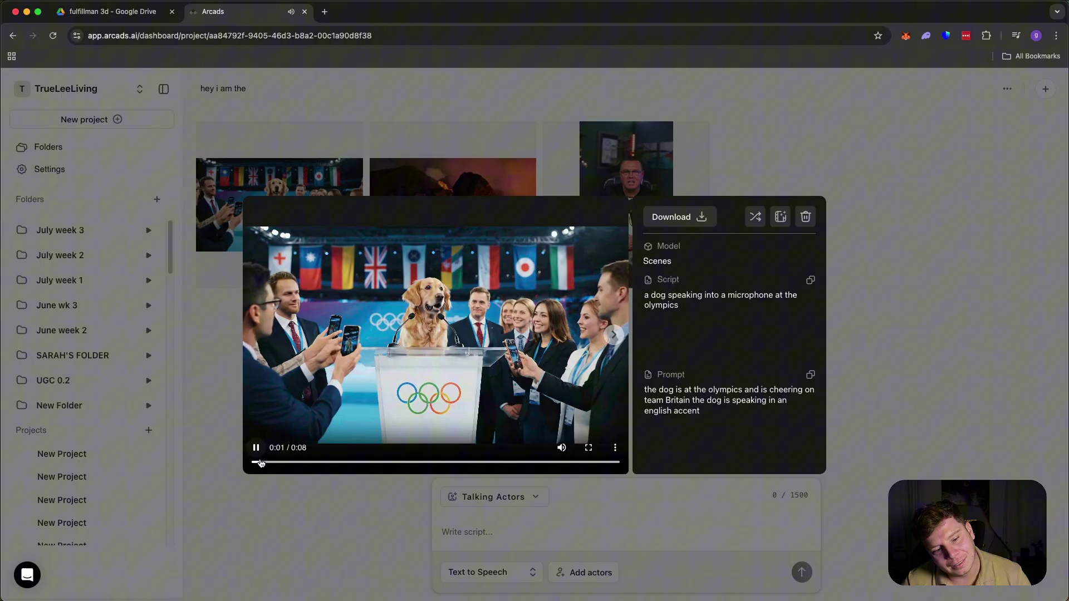
left_click(326, 437)
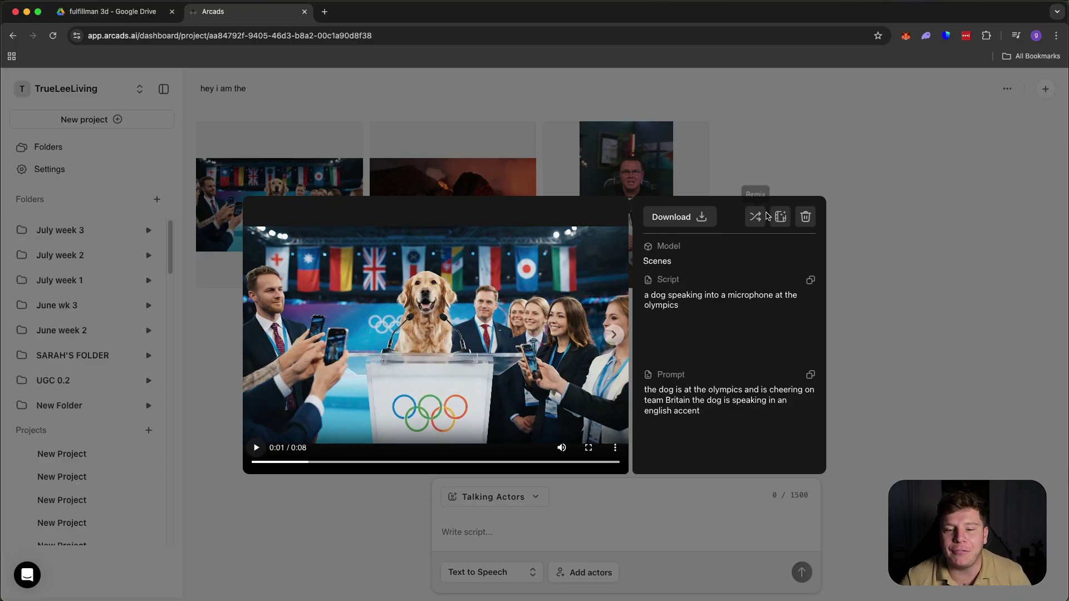
- Close the preview, switch to Scenes, and write the script about an athlete proud of Rio gold
left_click(756, 145)
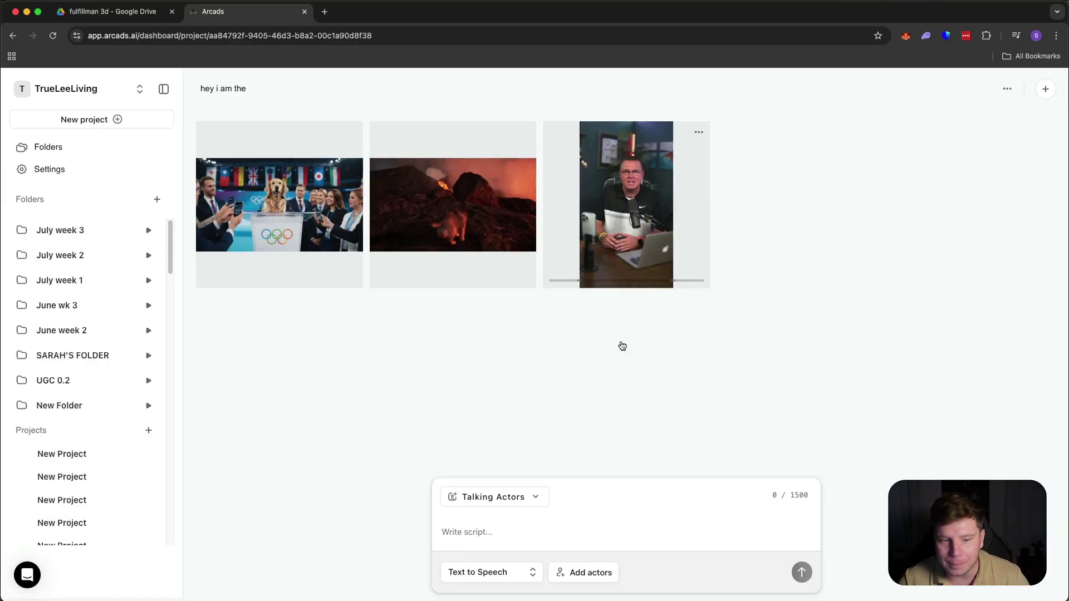
left_click(495, 501)
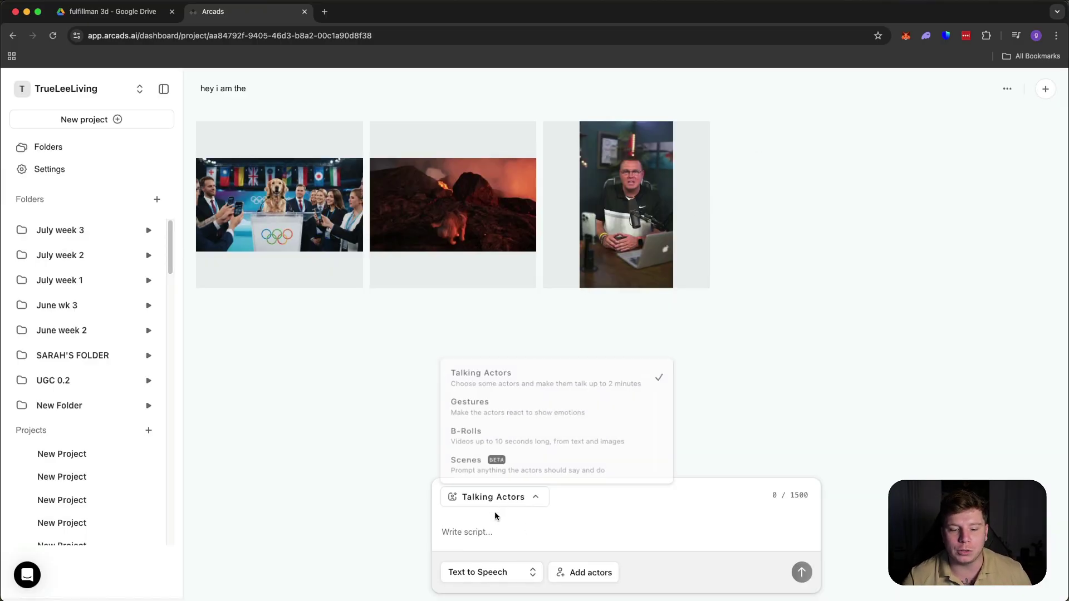
left_click(496, 473)
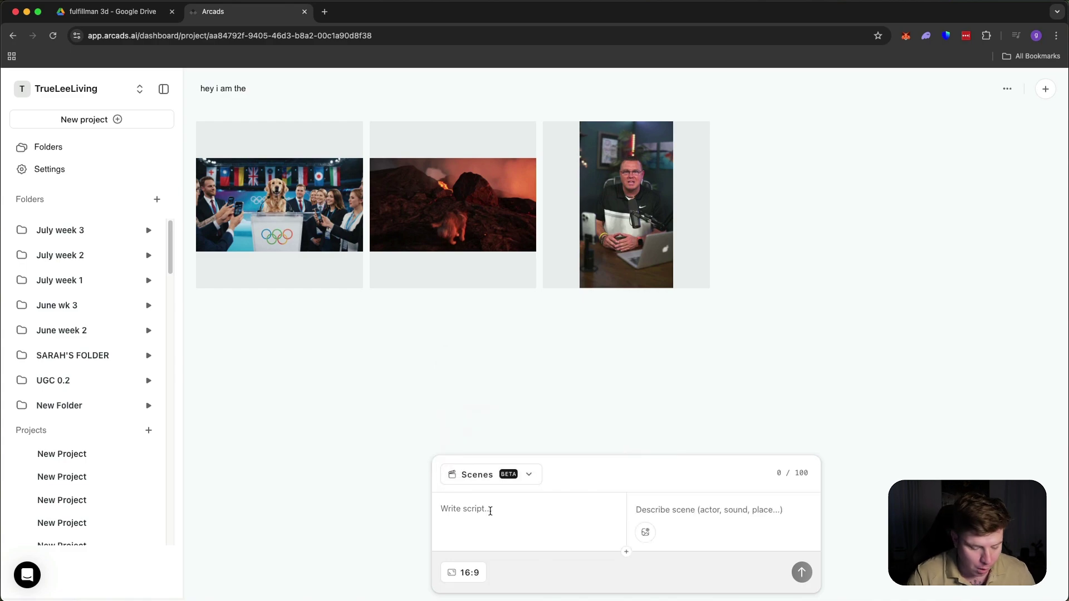
left_click(489, 510)
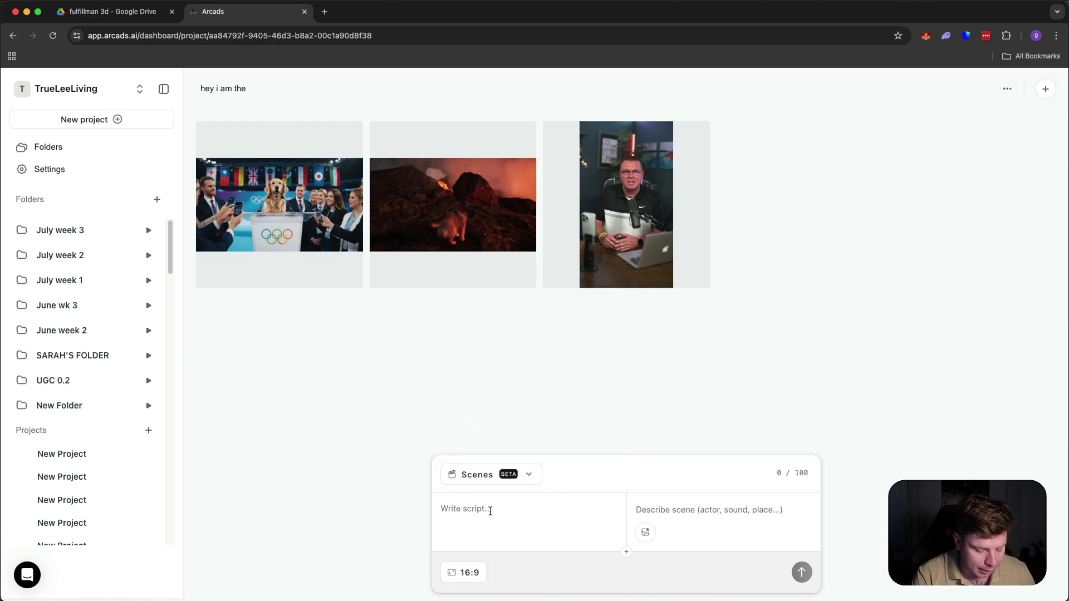
type("an athlete talkign abotu how produ they are to win the gold medal at the olympiud")
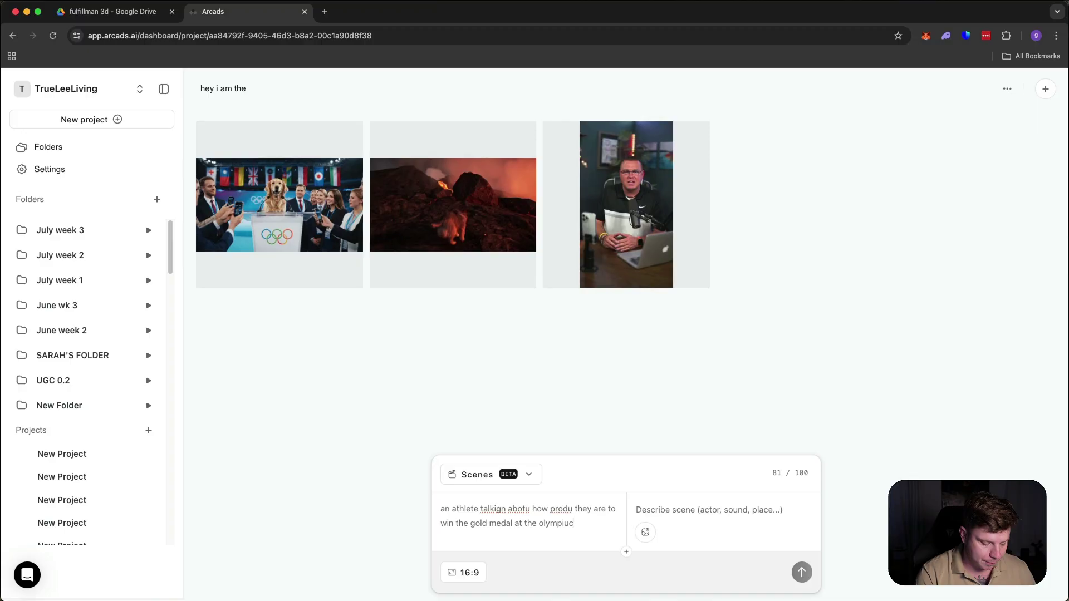
- Describe a crying swimmer thanking the people who helped, and submit the scene
left_click(667, 509)
type("thwe")
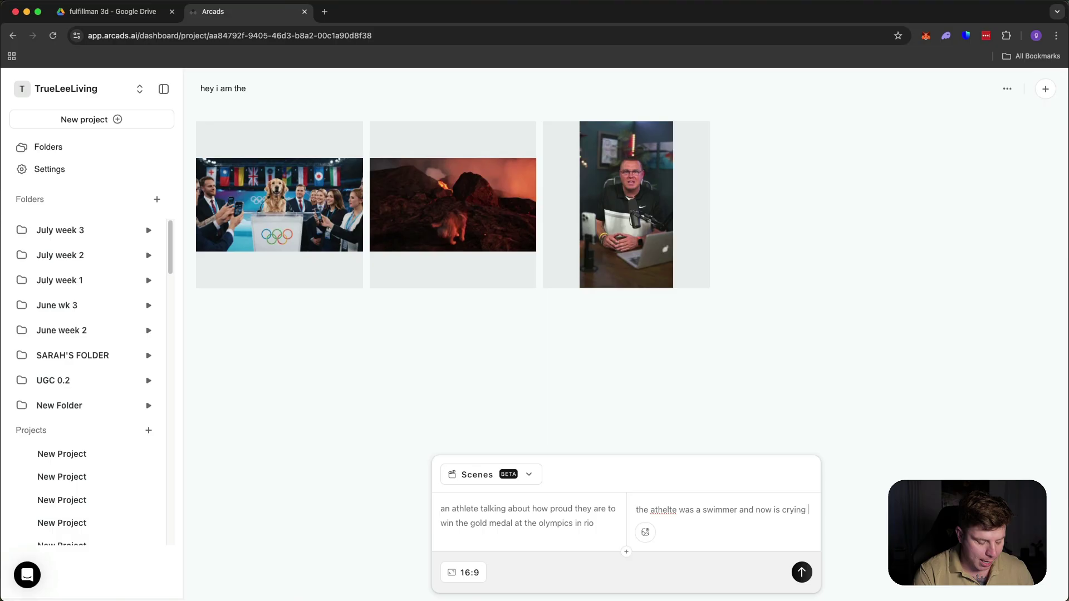
type("haking everyone who was involved in helping")
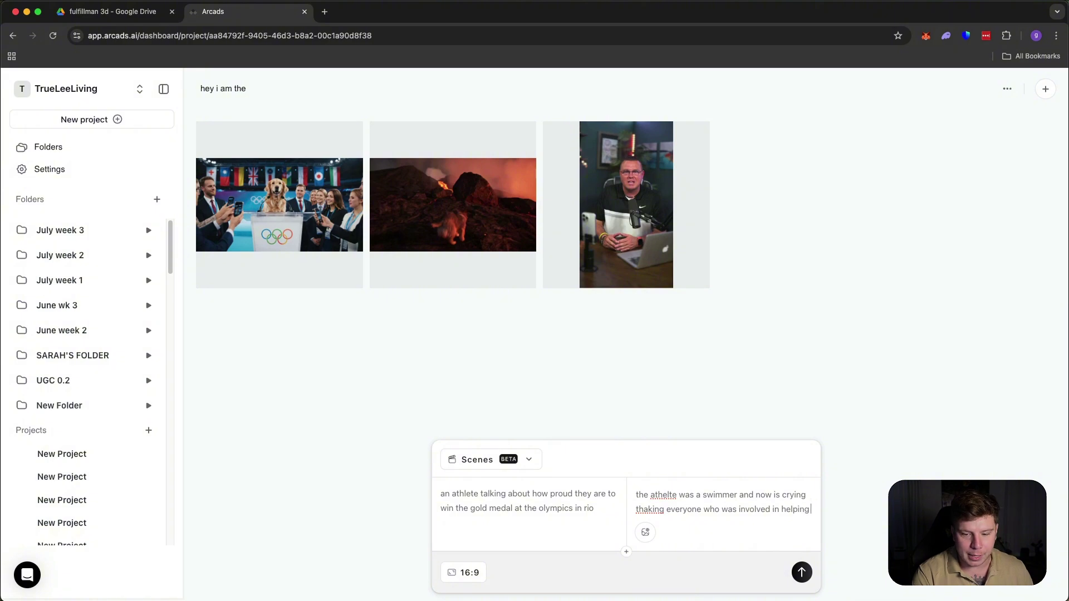
type(" them win a gold med")
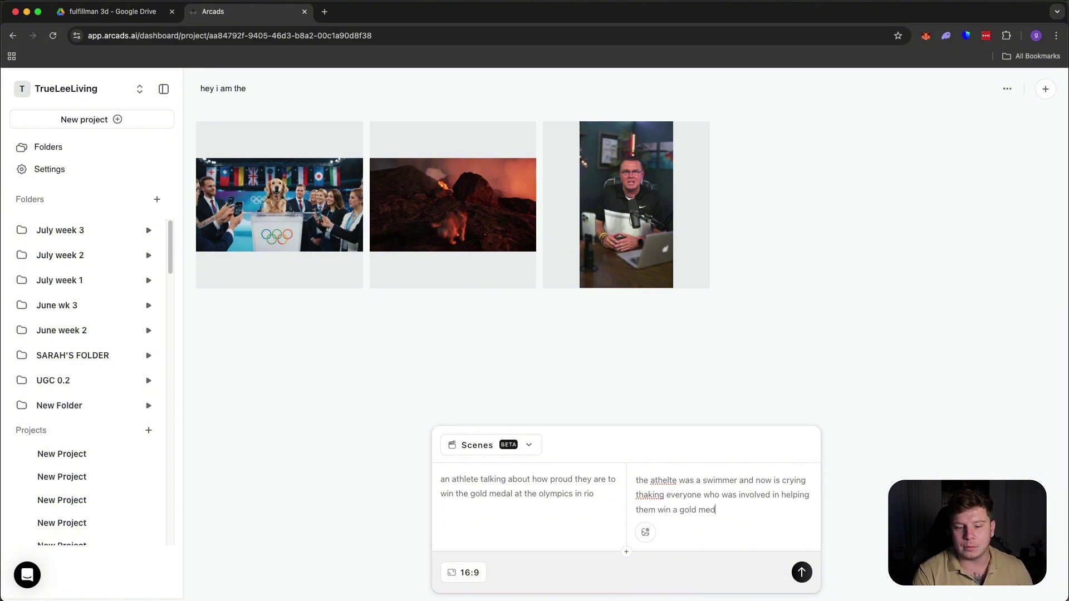
type("al")
left_click(801, 571)
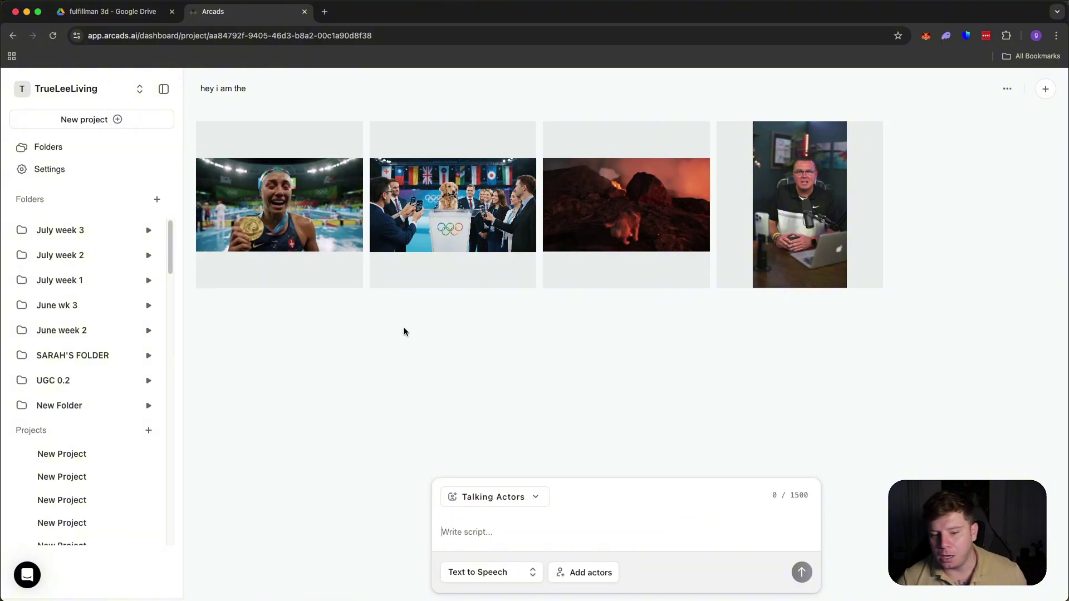
- Open the new gold-medal swimmer clip and play it in the preview
left_click(330, 242)
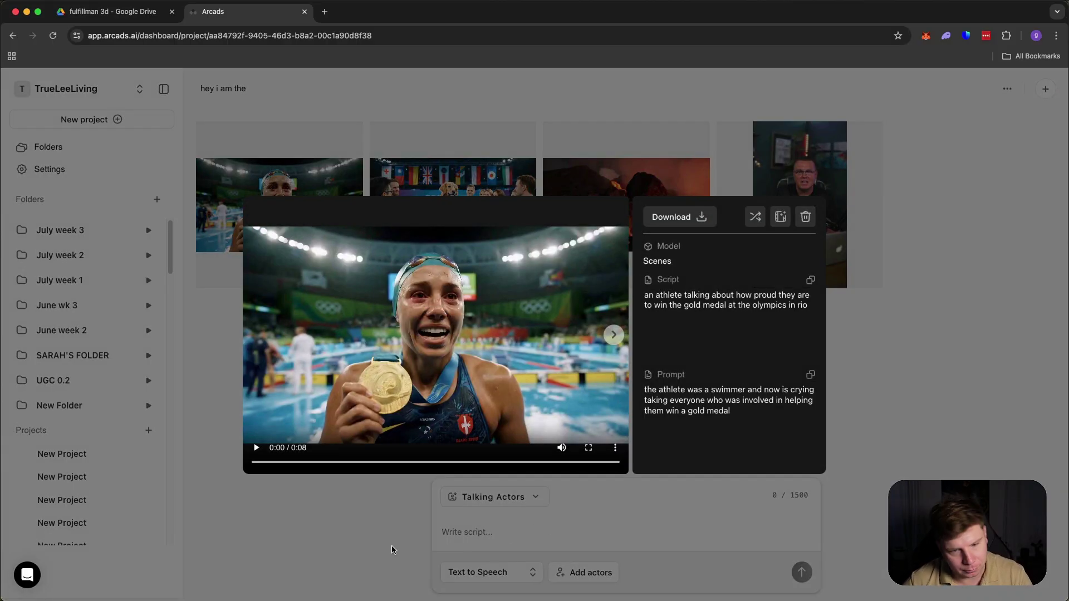
left_click(256, 448)
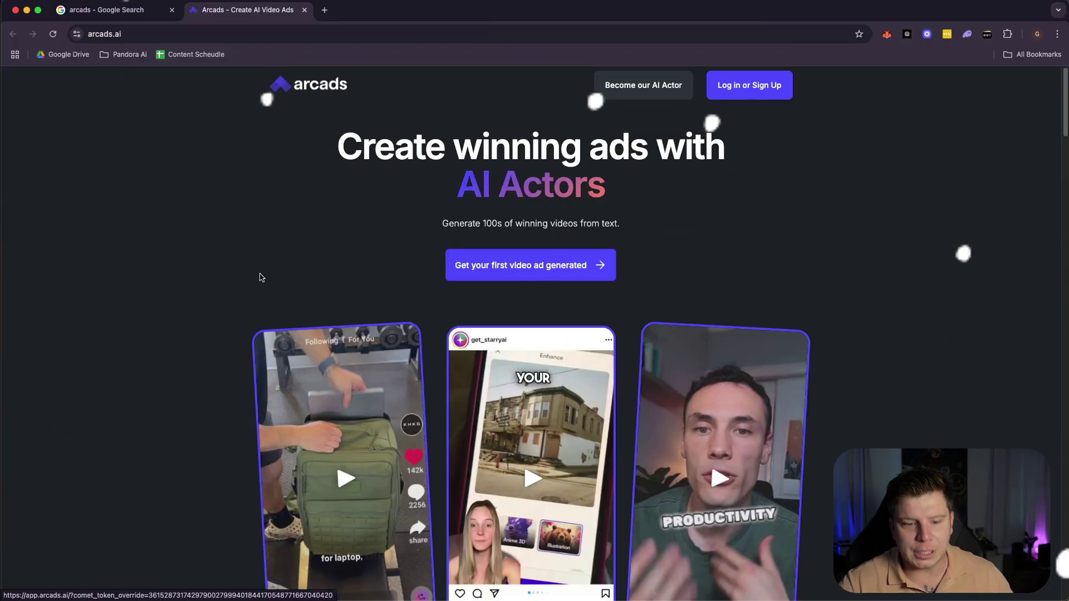
- Scroll the arcads.ai landing page down to the three sample ad video cards
scroll(258, 277, "down", 5)
scroll(290, 311, "up", 5)
scroll(323, 335, "down", 1)
scroll(323, 336, "down", 1)
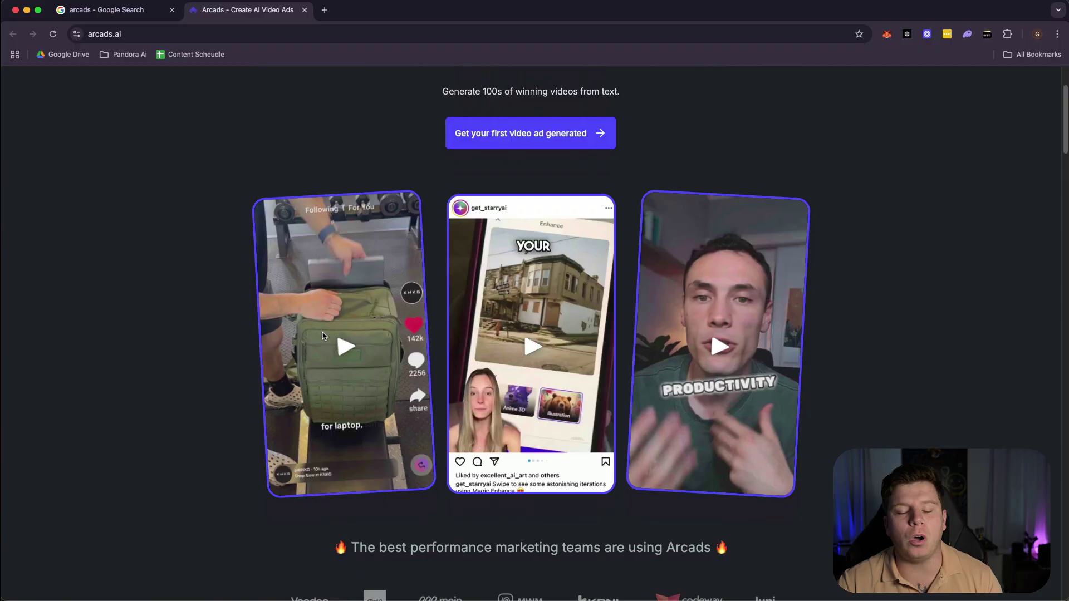